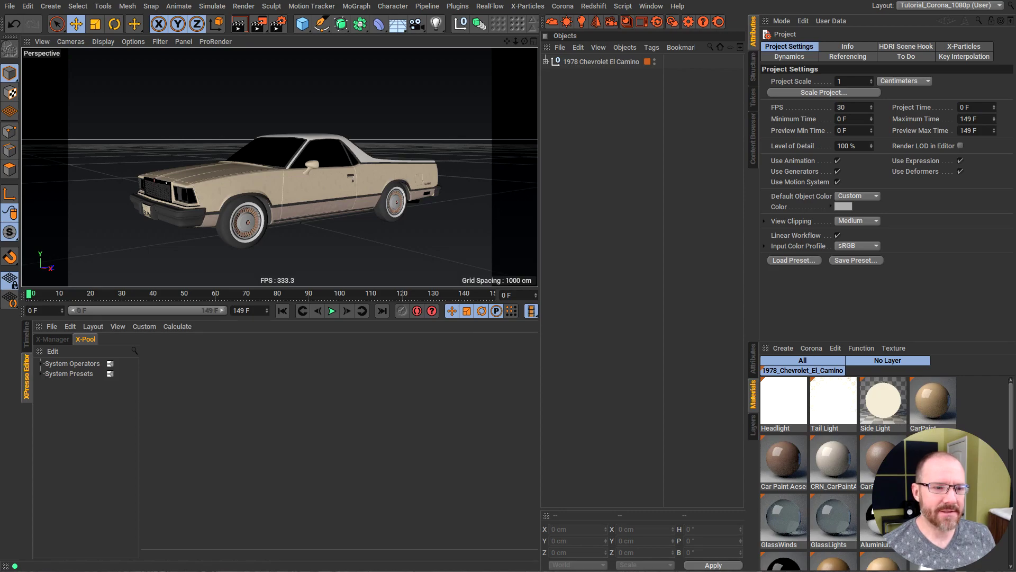
- Make the Material Manager panel taller by raising its divider
{"action": "left_click", "coordinate": [676, 245]}
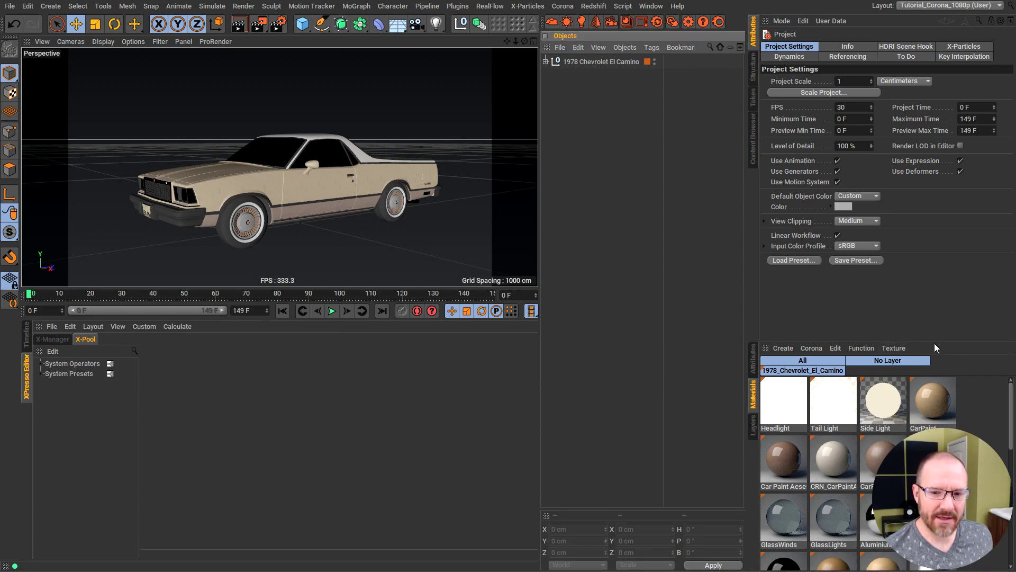
{"action": "left_click", "coordinate": [931, 344]}
{"action": "left_click_drag", "start_coordinate": [921, 340], "coordinate": [921, 306]}
{"action": "scroll", "coordinate": [1012, 394], "scroll_direction": "down", "scroll_amount": 3}
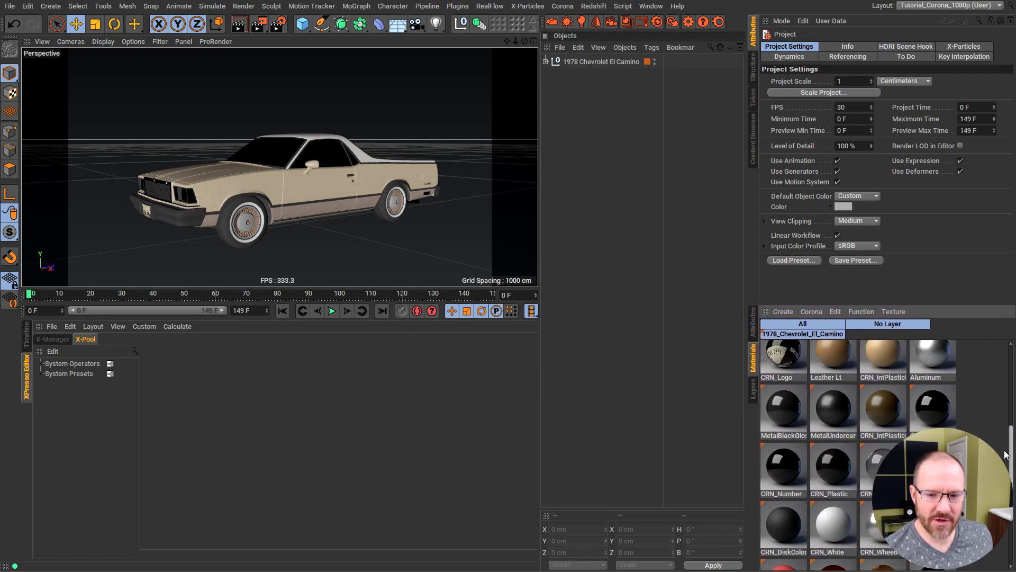
{"action": "scroll", "coordinate": [865, 350], "scroll_direction": "up", "scroll_amount": 3}
- Add a Plane primitive to the car scene as the ground
{"action": "left_click", "coordinate": [612, 164]}
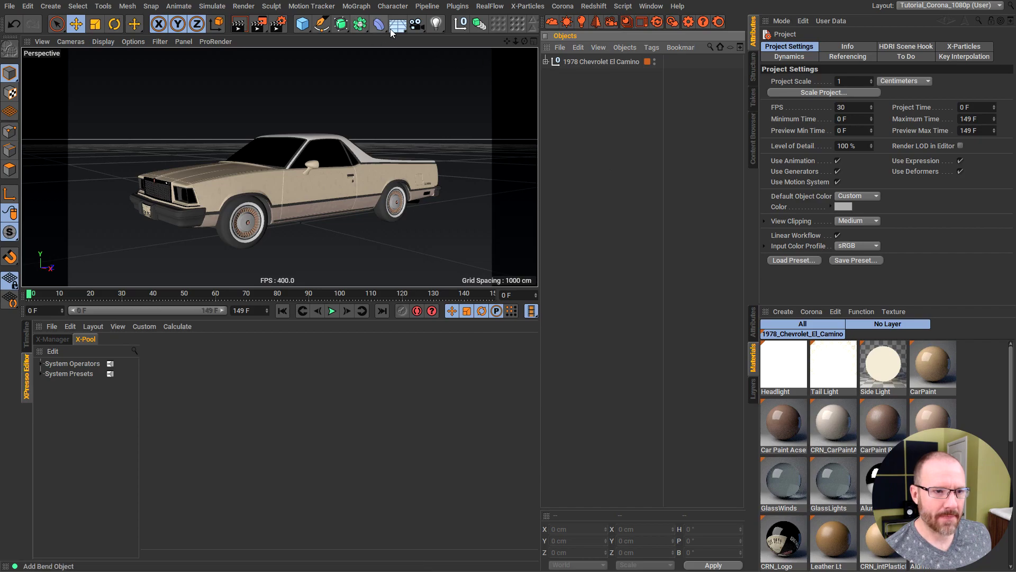
{"action": "left_click", "coordinate": [306, 25]}
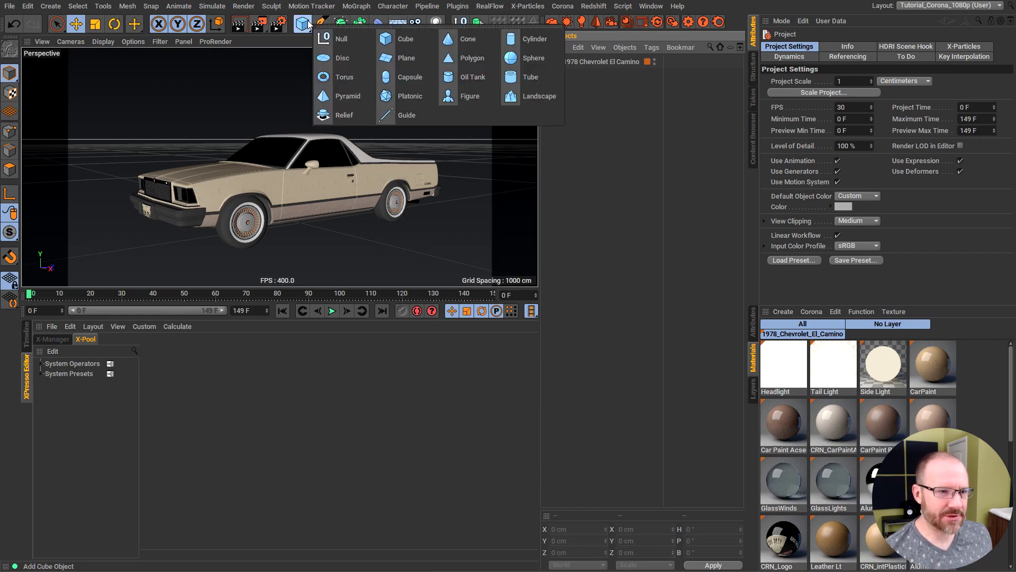
{"action": "left_click", "coordinate": [407, 58]}
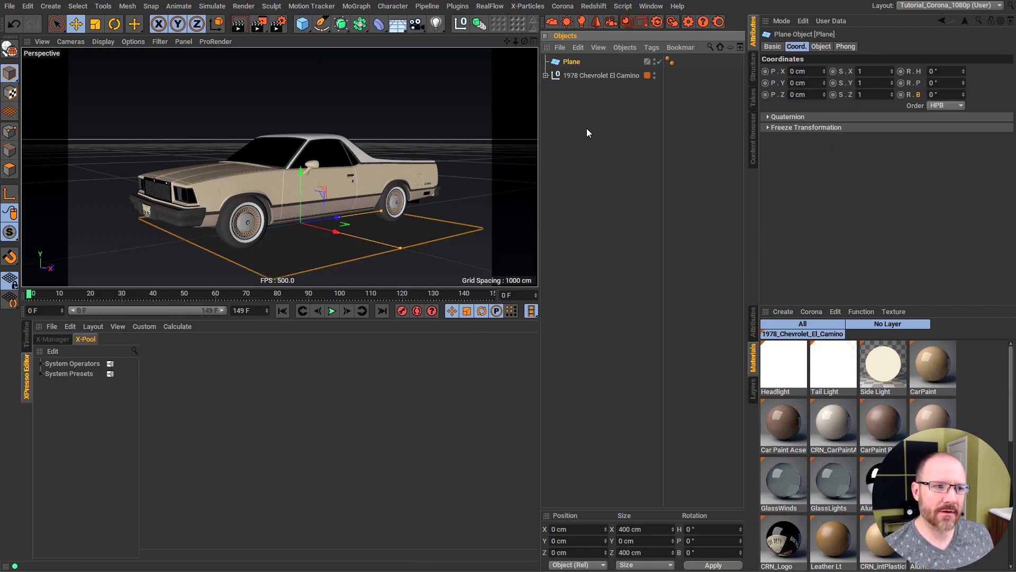
- Add a Physical Sky object to the scene
{"action": "left_click", "coordinate": [51, 6]}
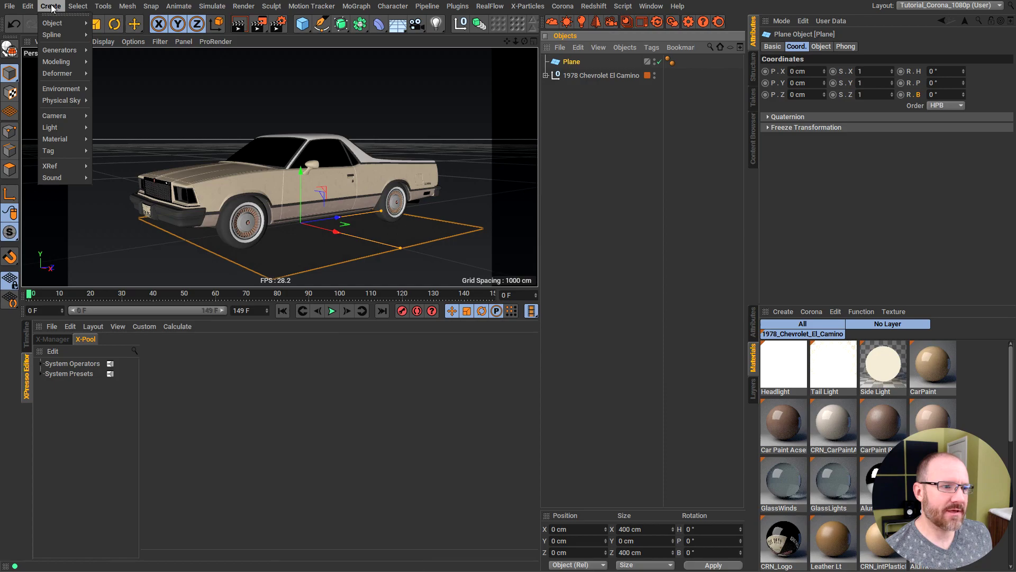
{"action": "mouse_move", "coordinate": [69, 100]}
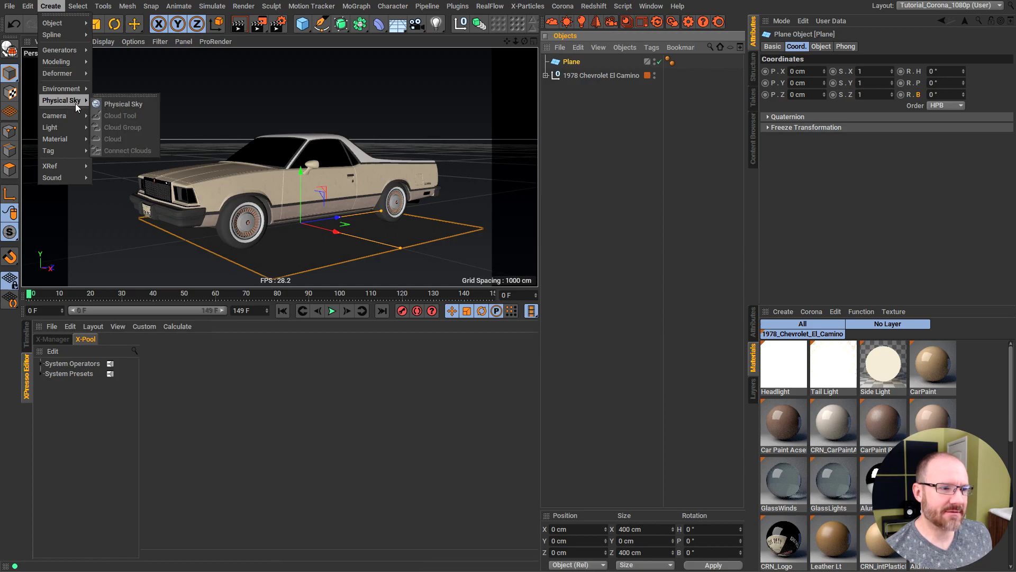
{"action": "left_click", "coordinate": [122, 103]}
{"action": "left_click", "coordinate": [599, 141]}
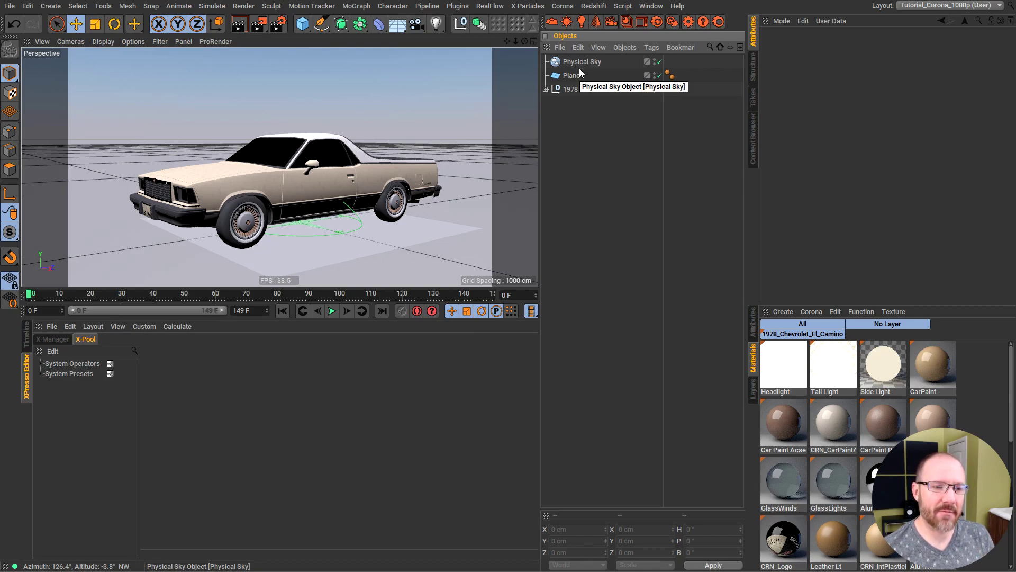
- Resize the ground Plane to 400000 × 400000 cm and briefly check the Render Settings
{"action": "left_click", "coordinate": [583, 75]}
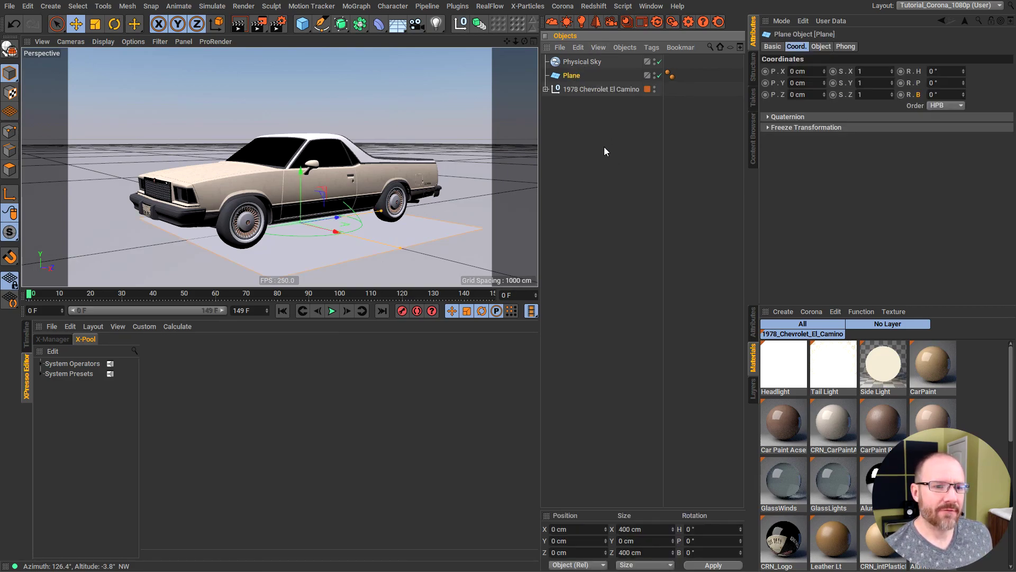
{"action": "left_click", "coordinate": [821, 47]}
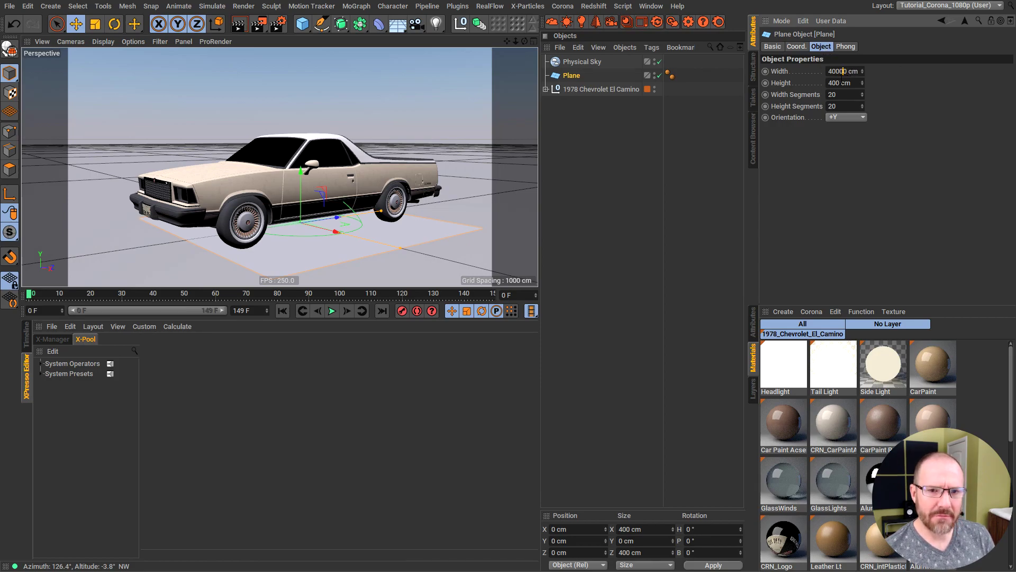
{"action": "left_click", "coordinate": [840, 82]}
{"action": "type", "text": "000"}
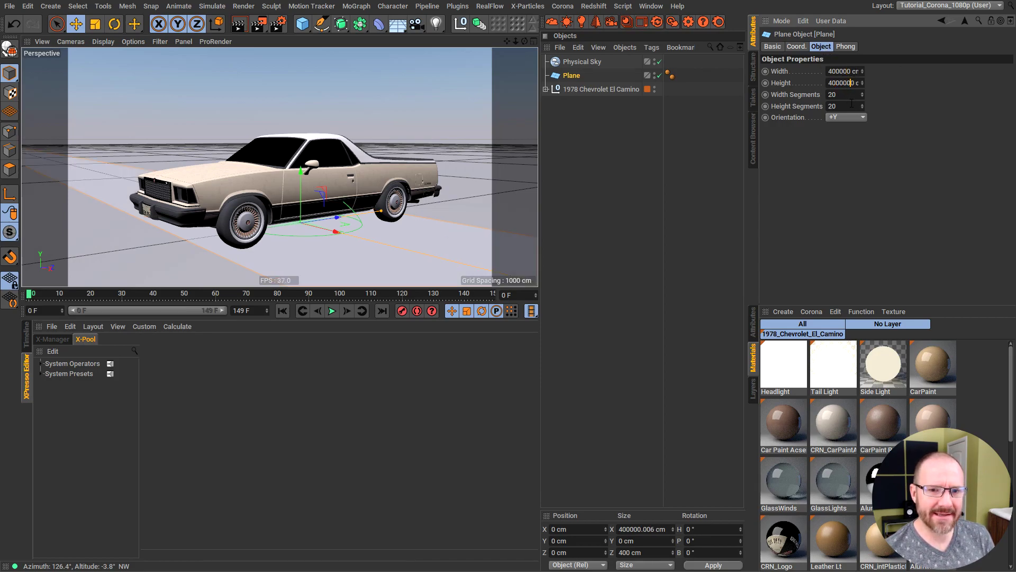
{"action": "left_click", "coordinate": [598, 124]}
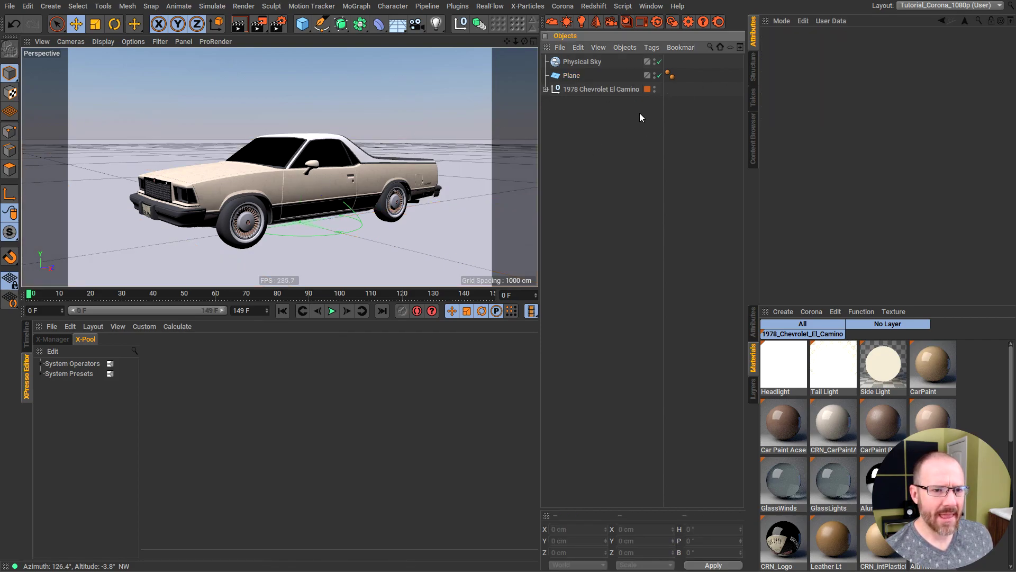
{"action": "key", "text": "ctrl+b"}
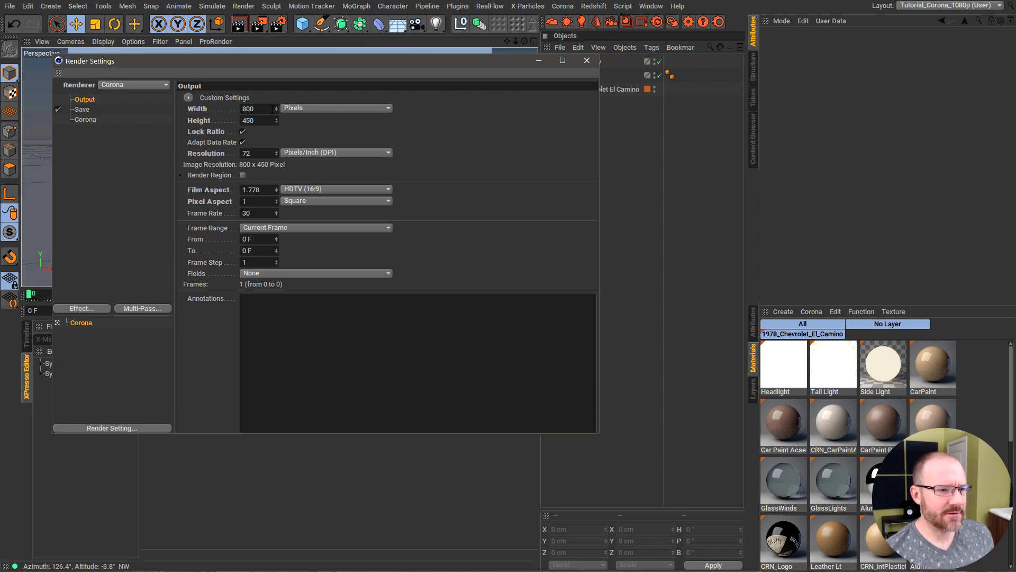
{"action": "left_click", "coordinate": [586, 62]}
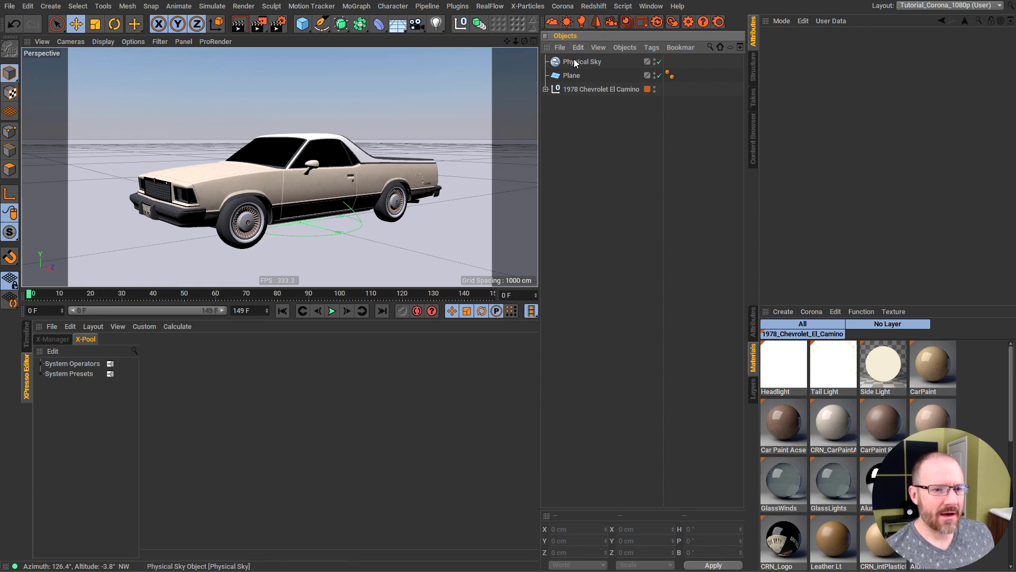
- Add a Corona Sky and Corona Sun, hide the Physical Sky in the viewport, and start interactive rendering
{"action": "left_click", "coordinate": [551, 21]}
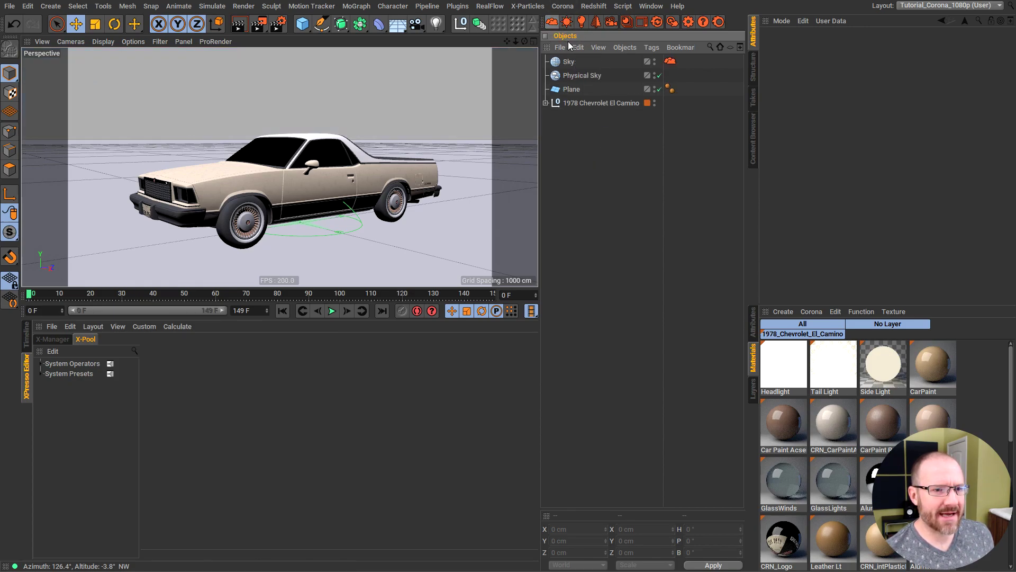
{"action": "left_click", "coordinate": [568, 21]}
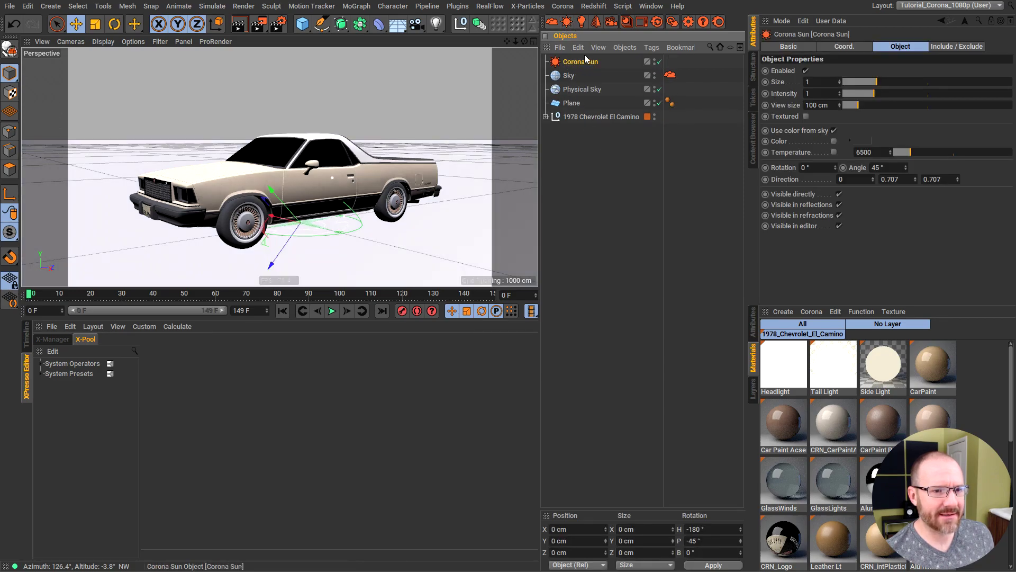
{"action": "left_click", "coordinate": [655, 89]}
{"action": "left_click", "coordinate": [627, 179]}
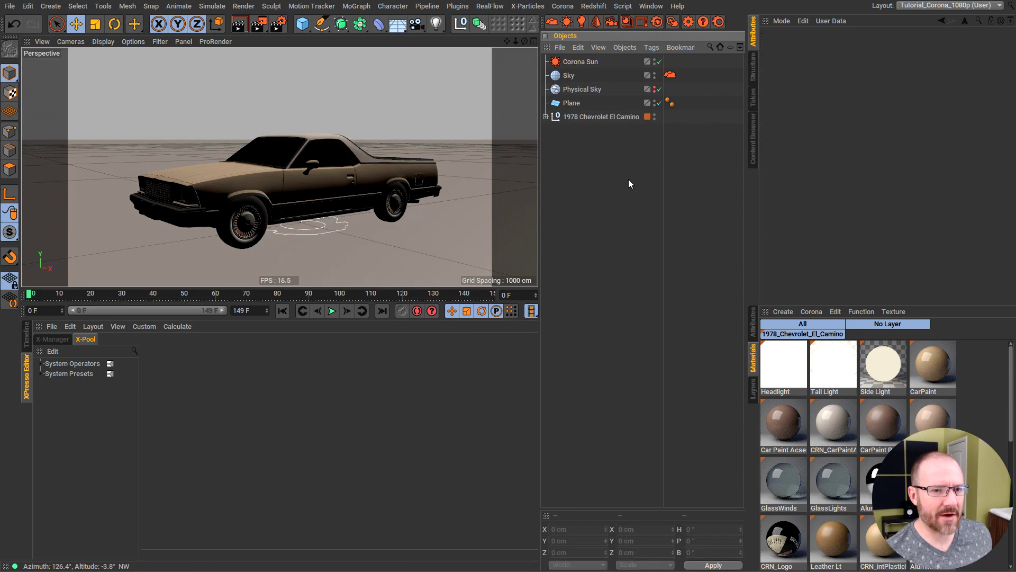
{"action": "left_click", "coordinate": [677, 22]}
- Reposition the Corona render window so the scene stays visible
{"action": "left_click_drag", "start_coordinate": [412, 268], "coordinate": [448, 248]}
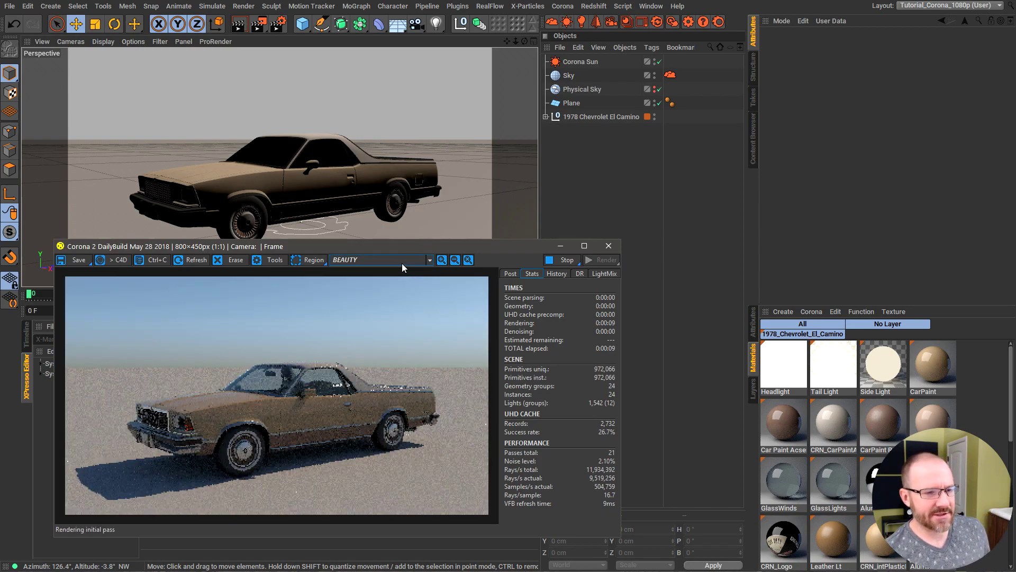
{"action": "left_click_drag", "start_coordinate": [398, 246], "coordinate": [388, 250]}
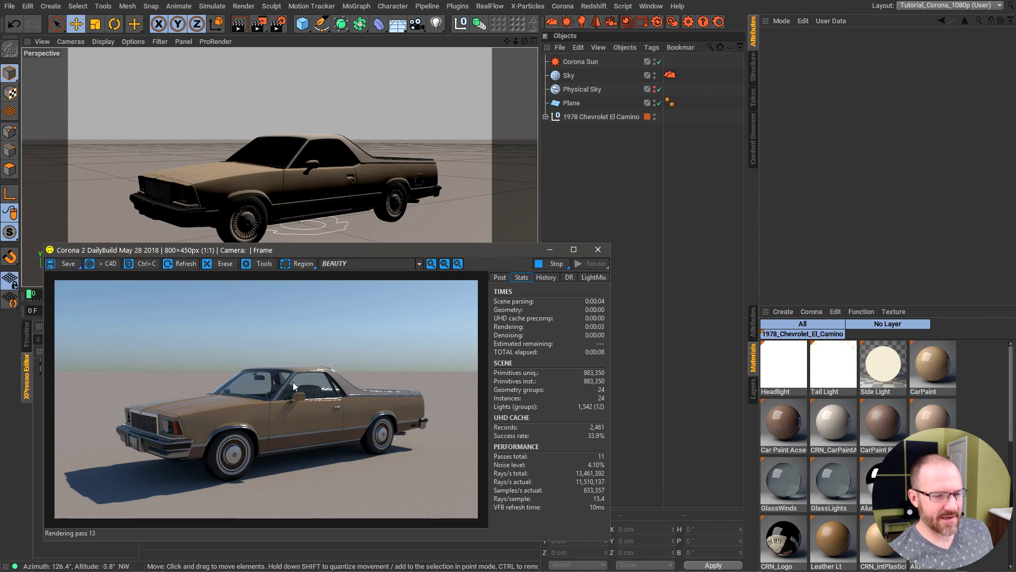
{"action": "left_click_drag", "start_coordinate": [483, 255], "coordinate": [480, 257]}
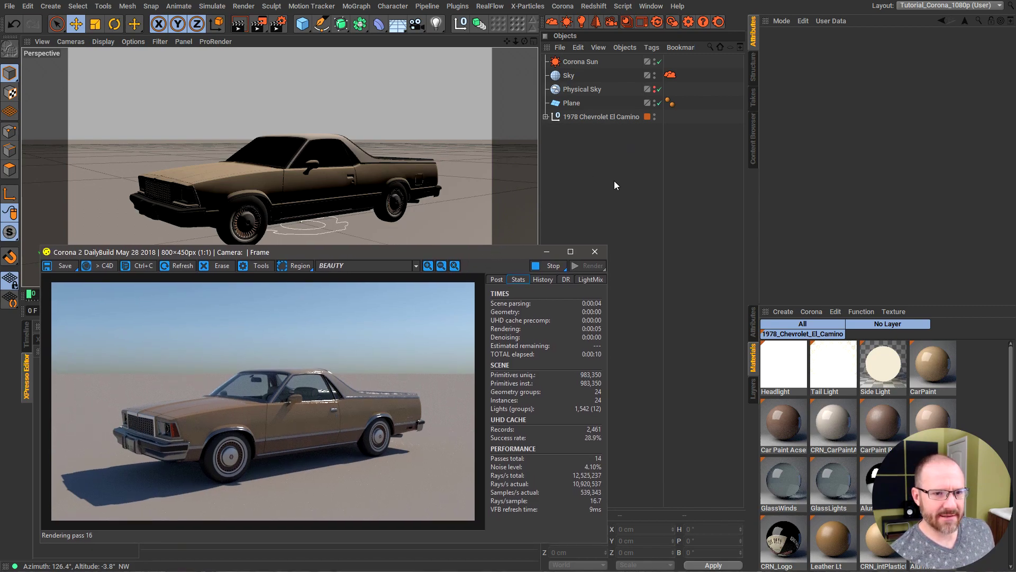
- Set the Corona Sun's angle to 25° and its rotation to 8°
{"action": "left_click", "coordinate": [580, 62]}
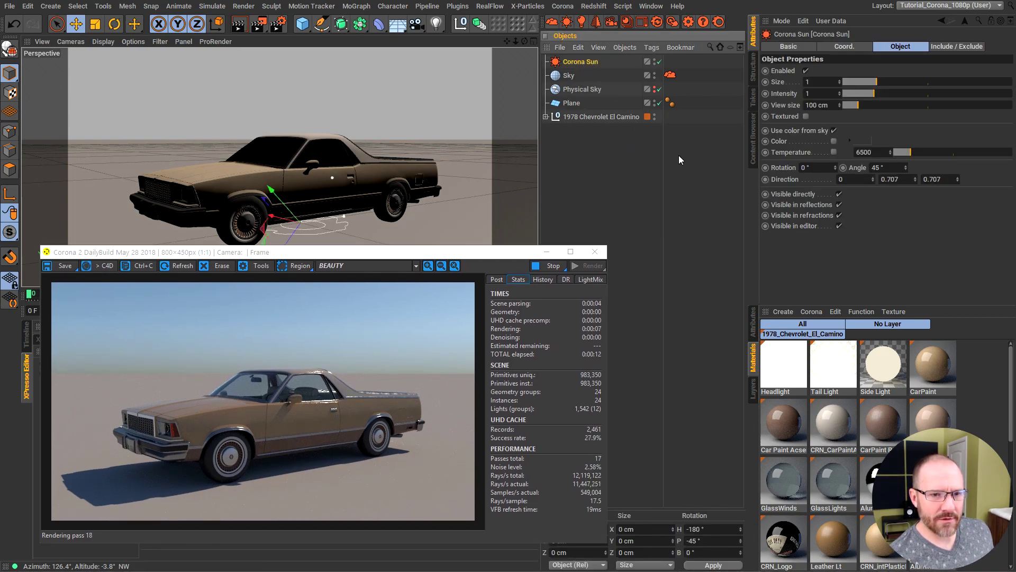
{"action": "left_click", "coordinate": [847, 47]}
{"action": "left_click", "coordinate": [909, 48]}
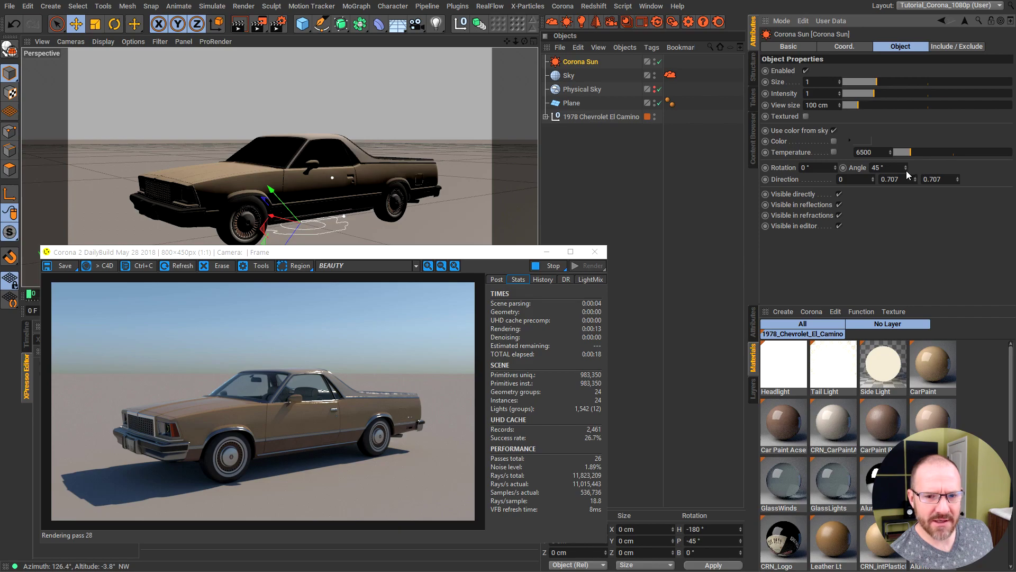
{"action": "left_click_drag", "start_coordinate": [906, 168], "coordinate": [913, 182]}
{"action": "mouse_move", "coordinate": [835, 167]}
{"action": "left_mouse_down"}
{"action": "mouse_move", "coordinate": [847, 138]}
{"action": "mouse_move", "coordinate": [842, 166]}
{"action": "left_mouse_up"}
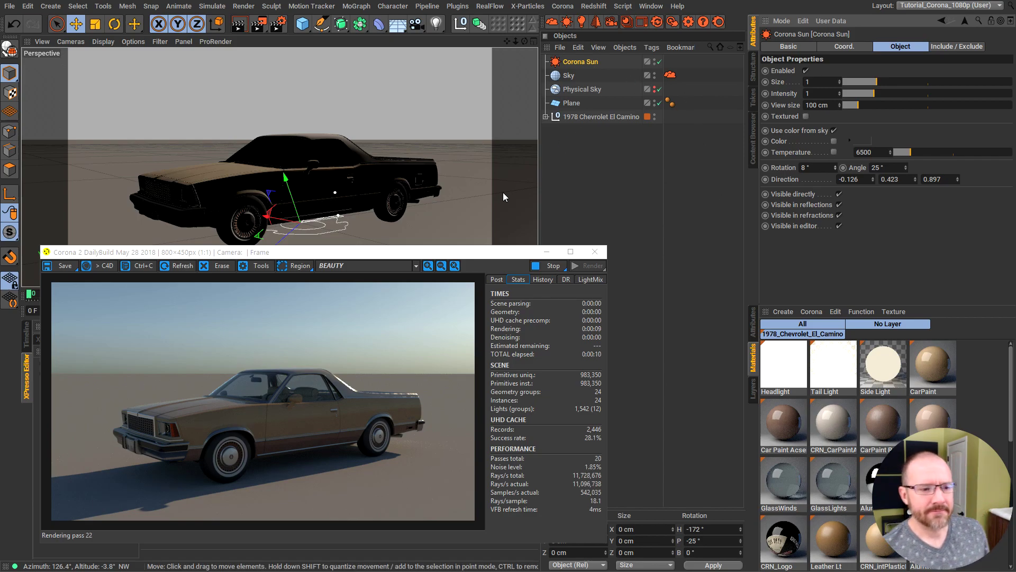
- Stop the render and add a Null object named 'SUN Link'
{"action": "left_click", "coordinate": [549, 266]}
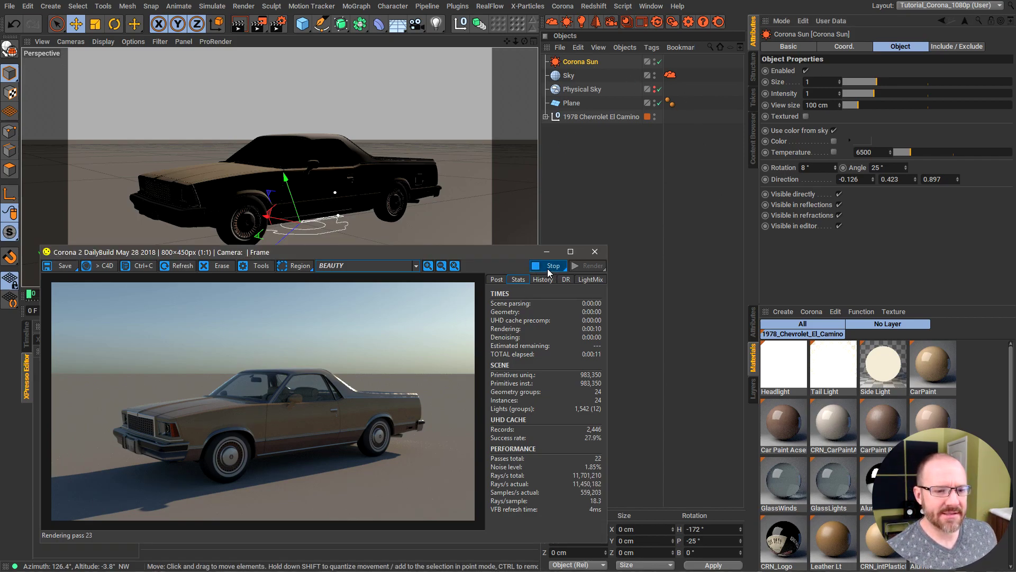
{"action": "left_click", "coordinate": [613, 149]}
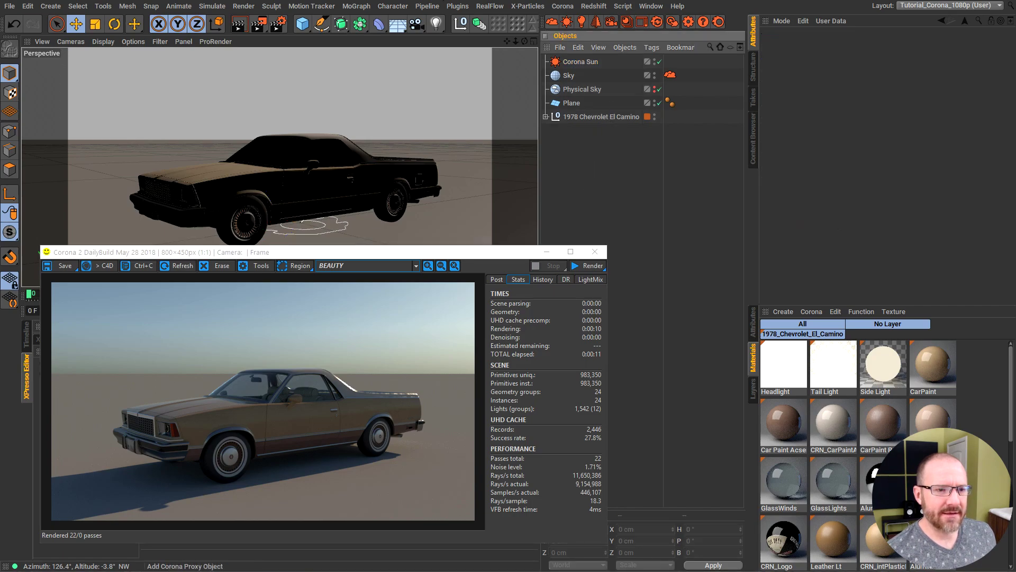
{"action": "left_click", "coordinate": [463, 26]}
{"action": "double_click", "coordinate": [570, 61]}
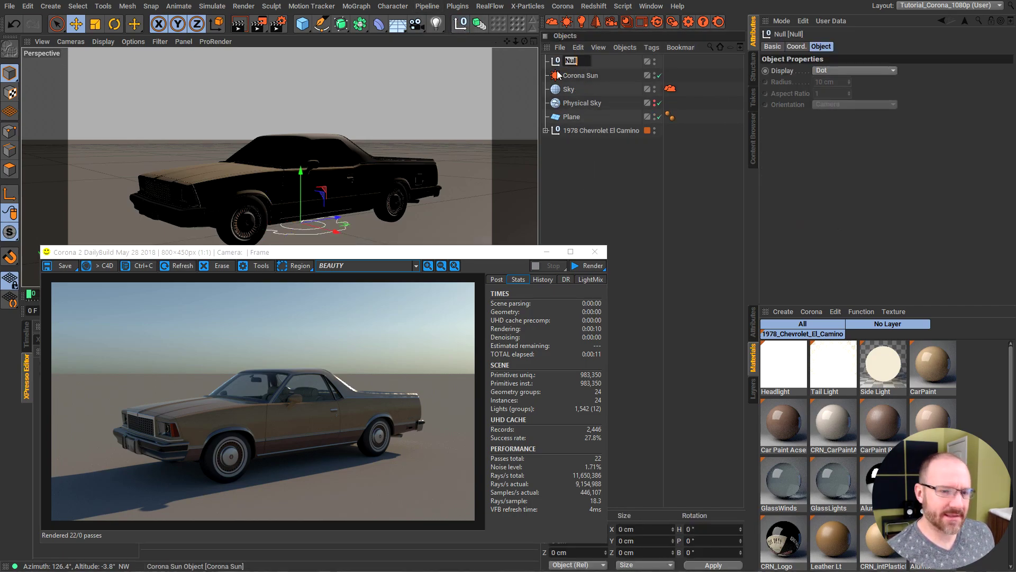
{"action": "key", "text": "BackSpace"}
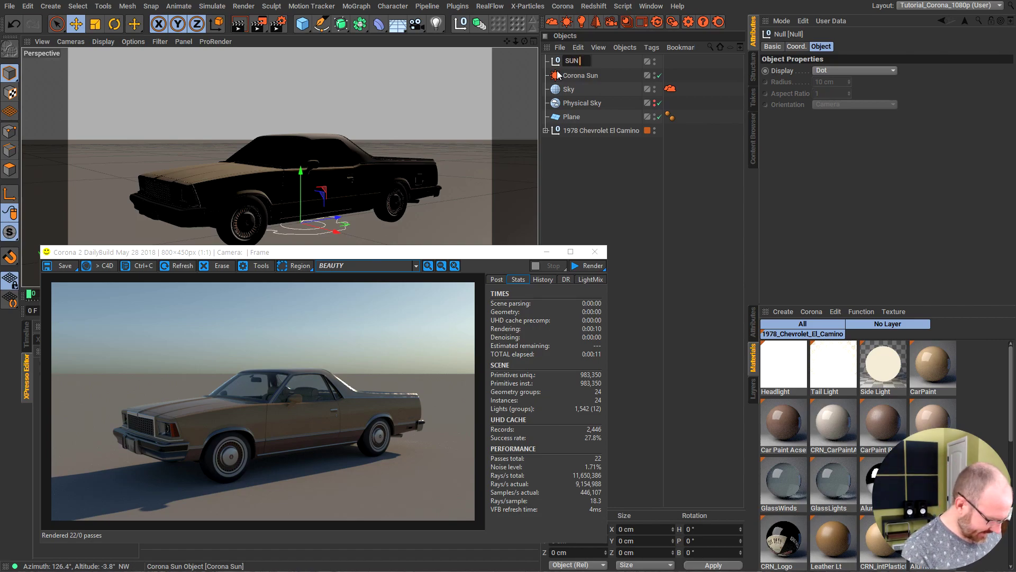
{"action": "type", "text": "SUN Link"}
{"action": "key", "text": "Return"}
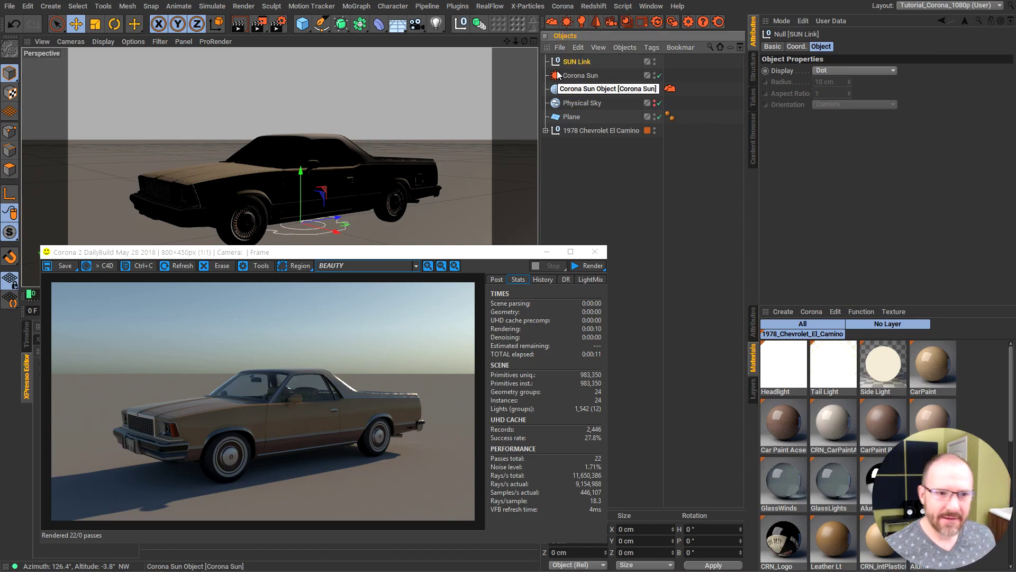
- Hide the Corona Sun and Sky in the viewport so only the Physical Sky shows
{"action": "left_click", "coordinate": [585, 102]}
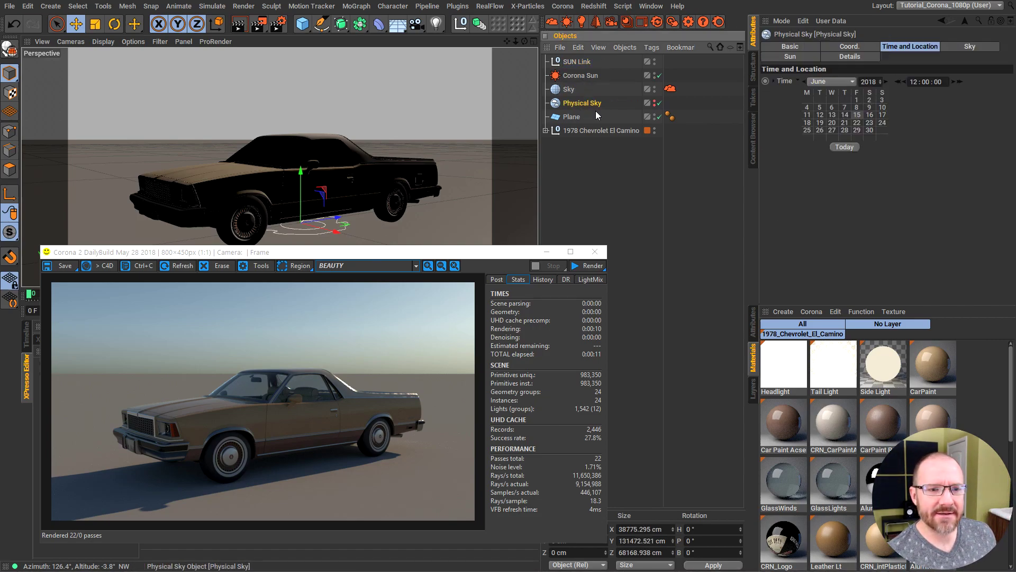
{"action": "left_click", "coordinate": [654, 102]}
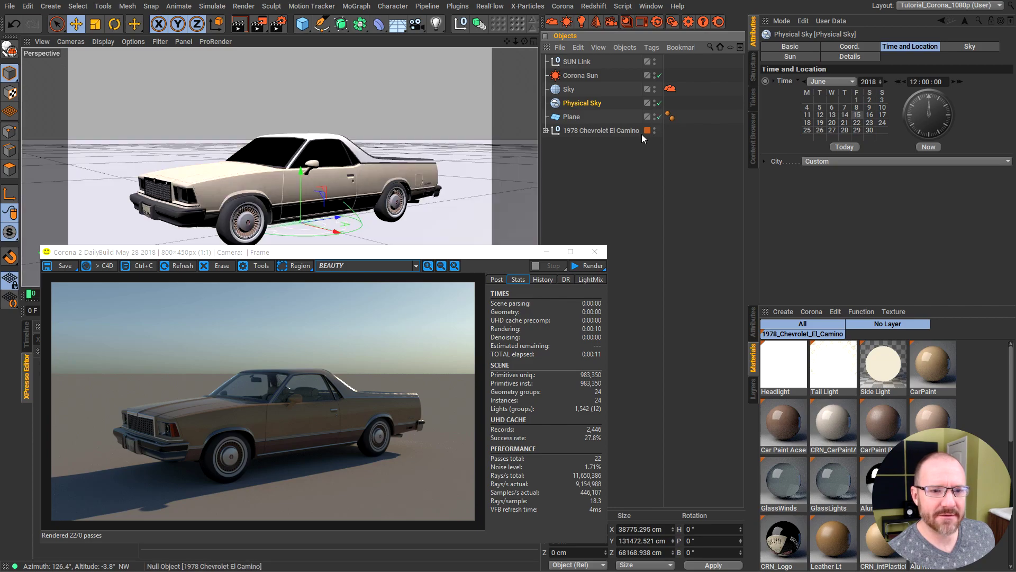
{"action": "left_click", "coordinate": [655, 75]}
{"action": "left_click", "coordinate": [655, 89]}
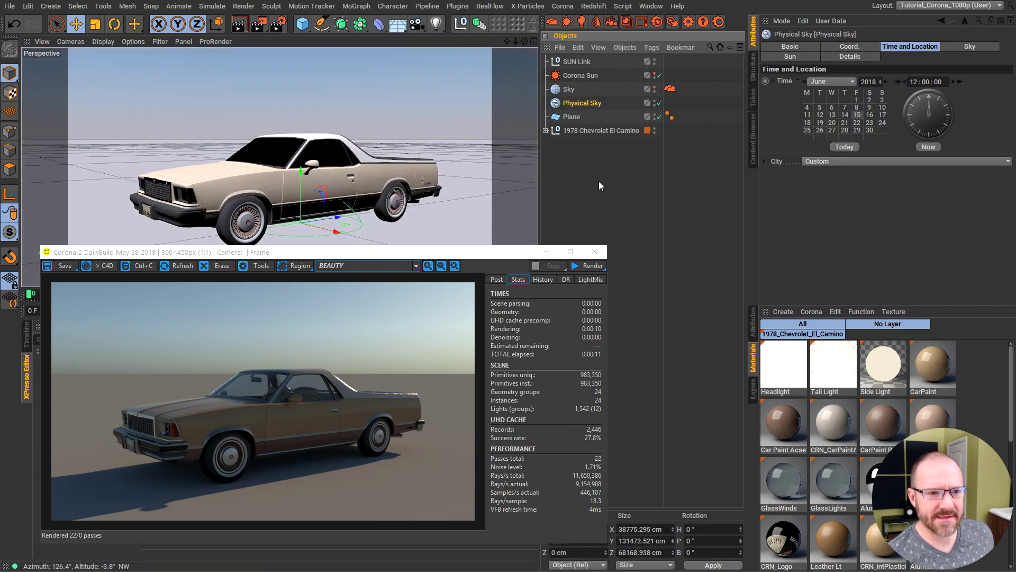
{"action": "left_click_drag", "start_coordinate": [337, 160], "coordinate": [366, 168], "text": "alt"}
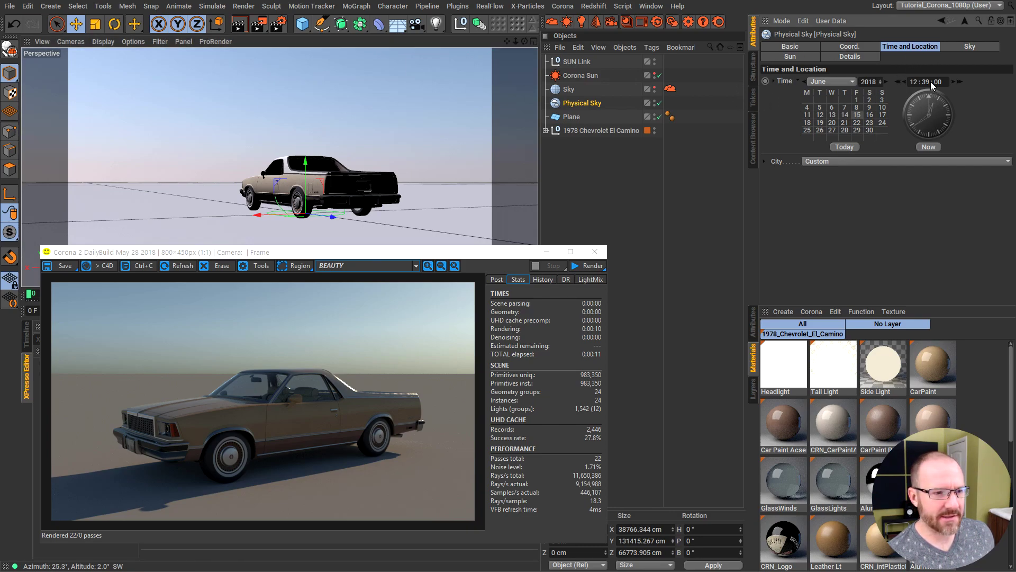
- Set the Physical Sky's location to Denver, CO with the month June
{"action": "left_click_drag", "start_coordinate": [930, 105], "coordinate": [928, 122]}
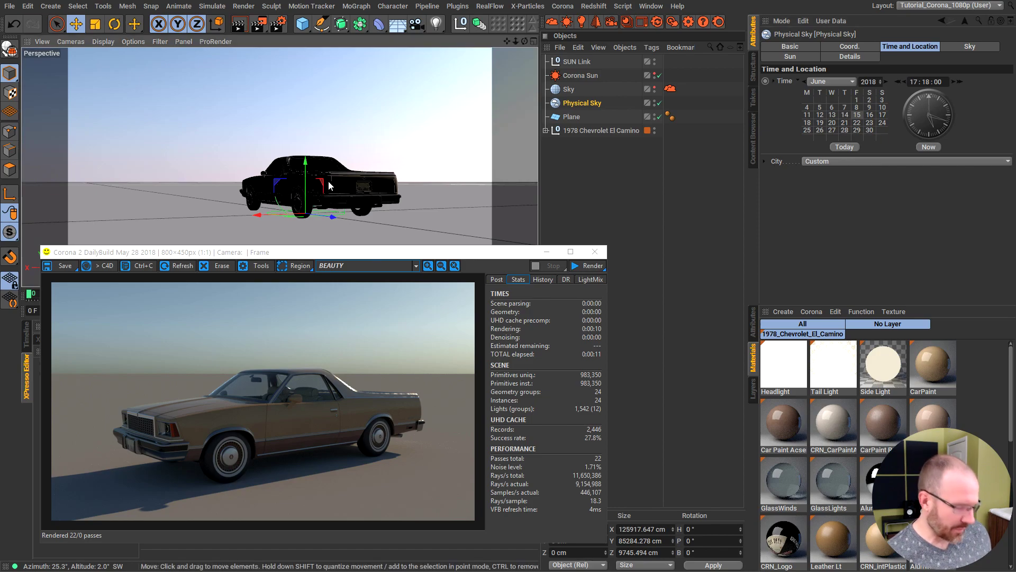
{"action": "left_click_drag", "start_coordinate": [328, 180], "coordinate": [402, 183], "text": "alt"}
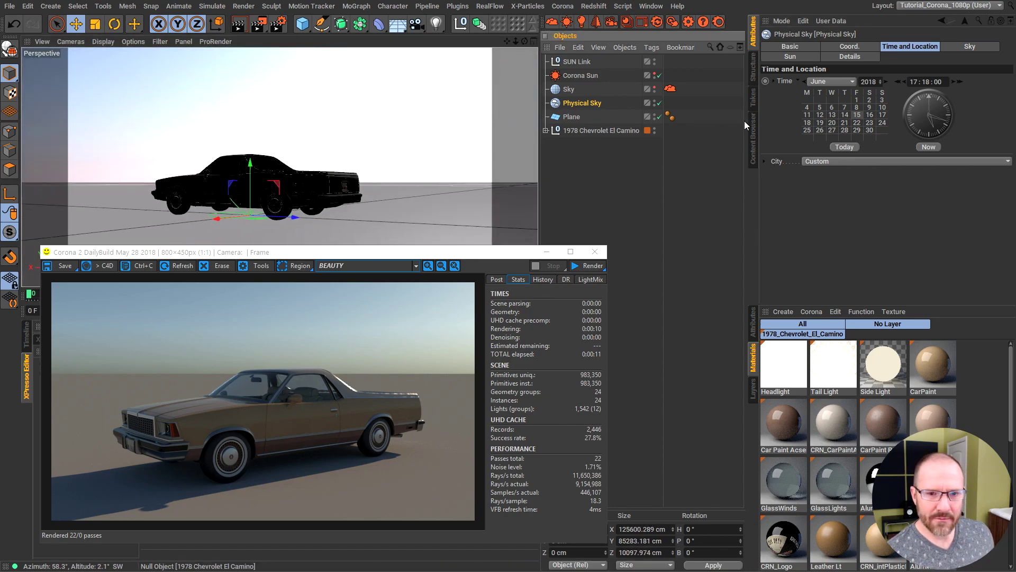
{"action": "left_click", "coordinate": [834, 160]}
{"action": "mouse_move", "coordinate": [821, 246]}
{"action": "mouse_move", "coordinate": [878, 259]}
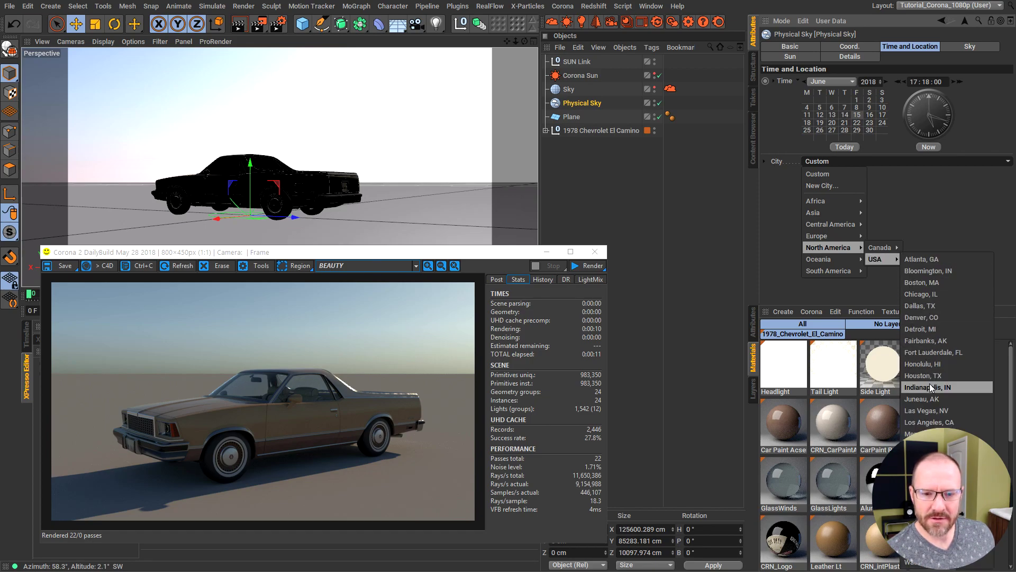
{"action": "left_click", "coordinate": [923, 319]}
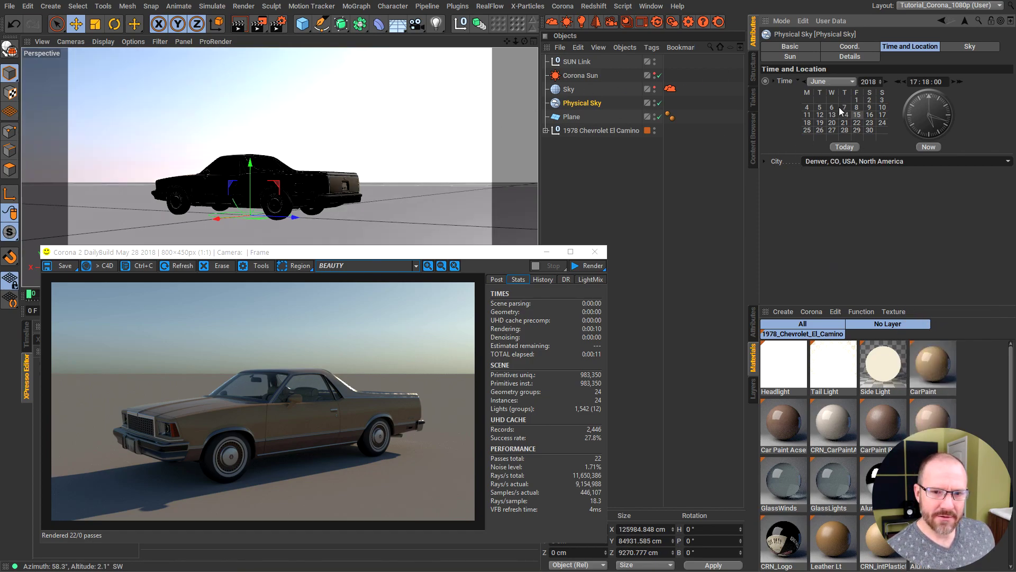
{"action": "left_click", "coordinate": [833, 81]}
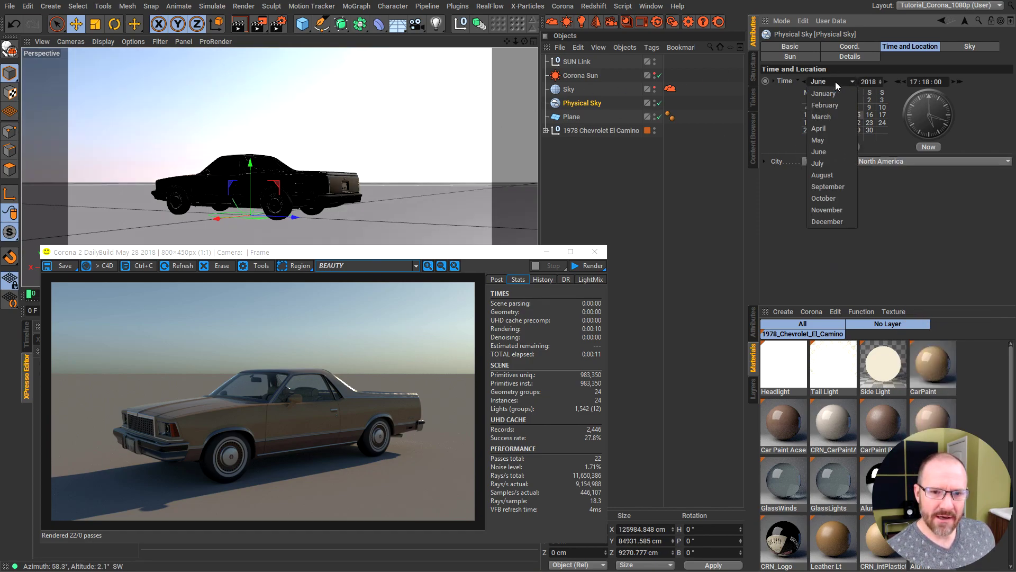
{"action": "left_click", "coordinate": [827, 153]}
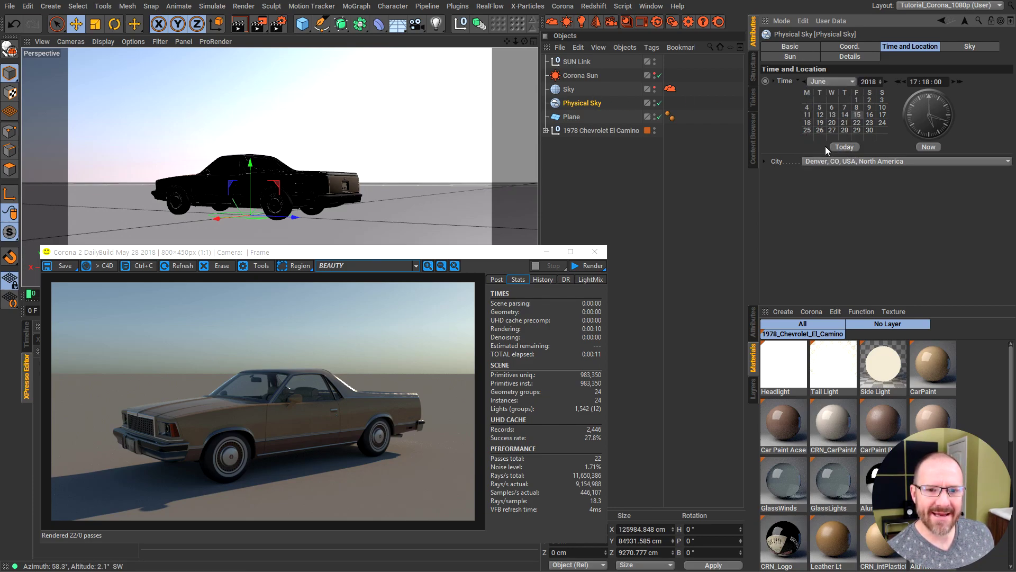
- Move the Physical Sky's time to 19:53 for a low sunset glow
{"action": "left_click", "coordinate": [564, 165]}
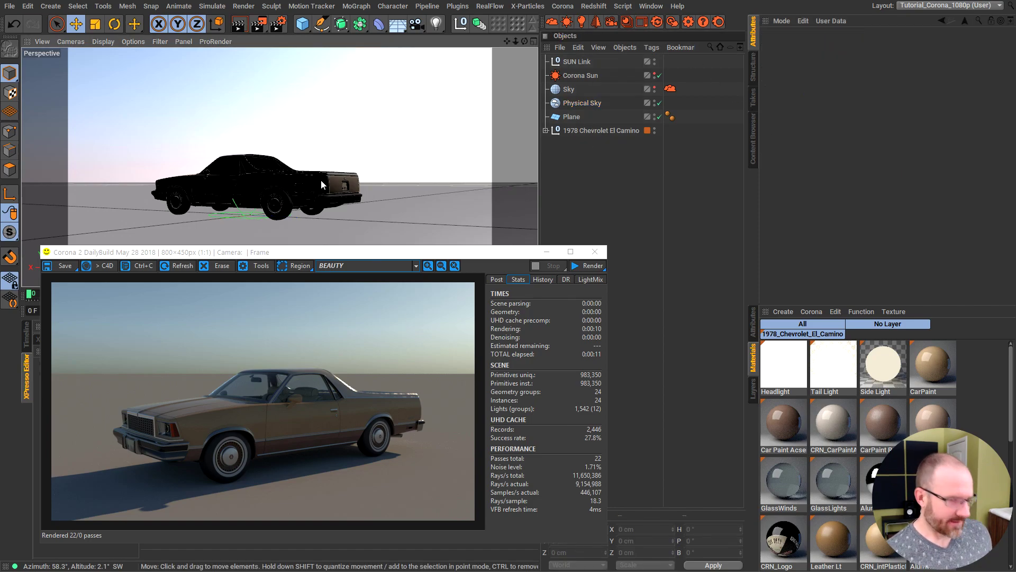
{"action": "left_click", "coordinate": [580, 103]}
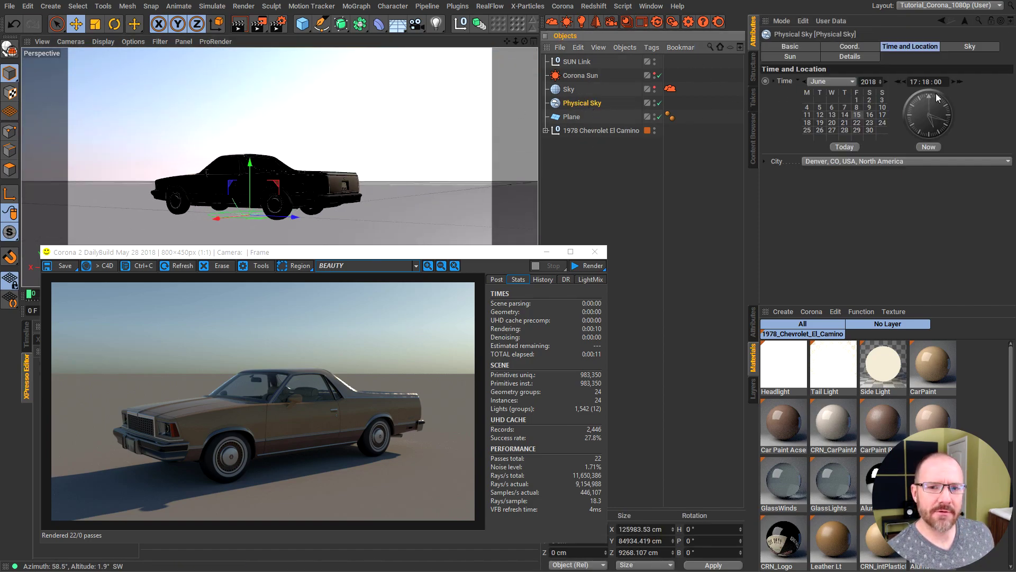
{"action": "left_click_drag", "start_coordinate": [936, 97], "coordinate": [914, 103]}
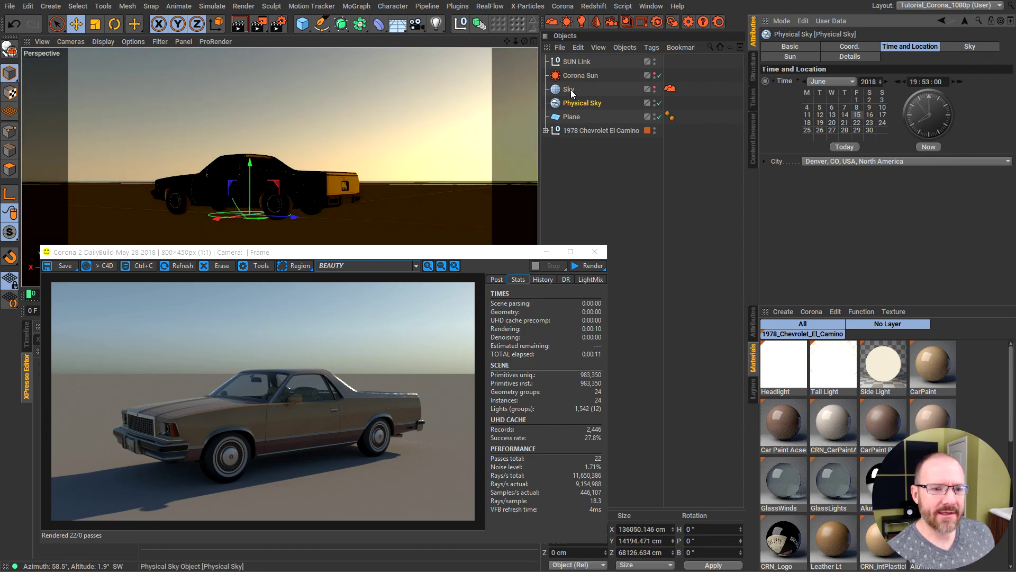
{"action": "left_click_drag", "start_coordinate": [297, 187], "coordinate": [447, 143], "text": "alt"}
- Assign SUN Link as the Physical Sky's Custom Sun Object and view its rotation values
{"action": "left_click", "coordinate": [599, 169]}
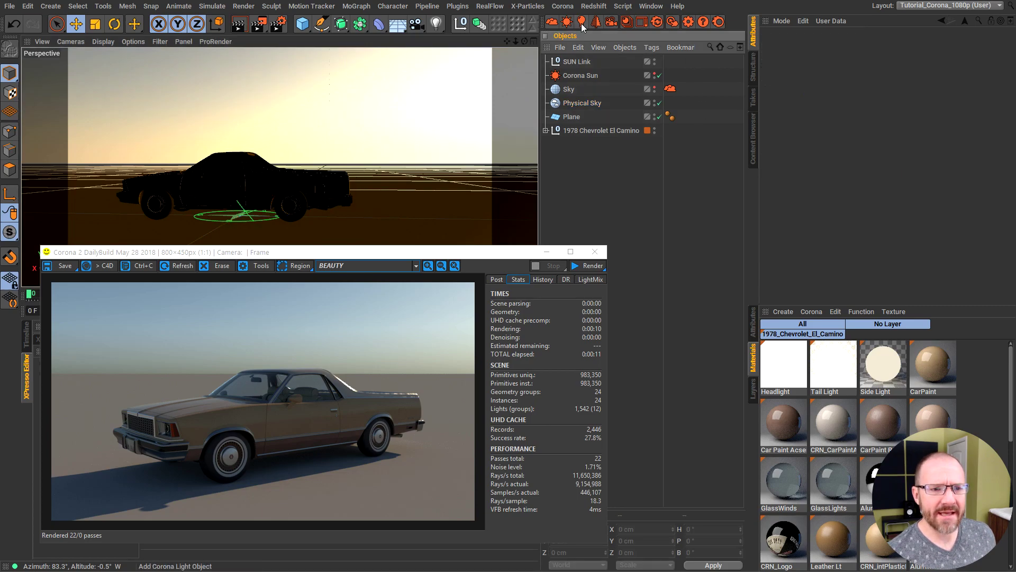
{"action": "left_click", "coordinate": [593, 106]}
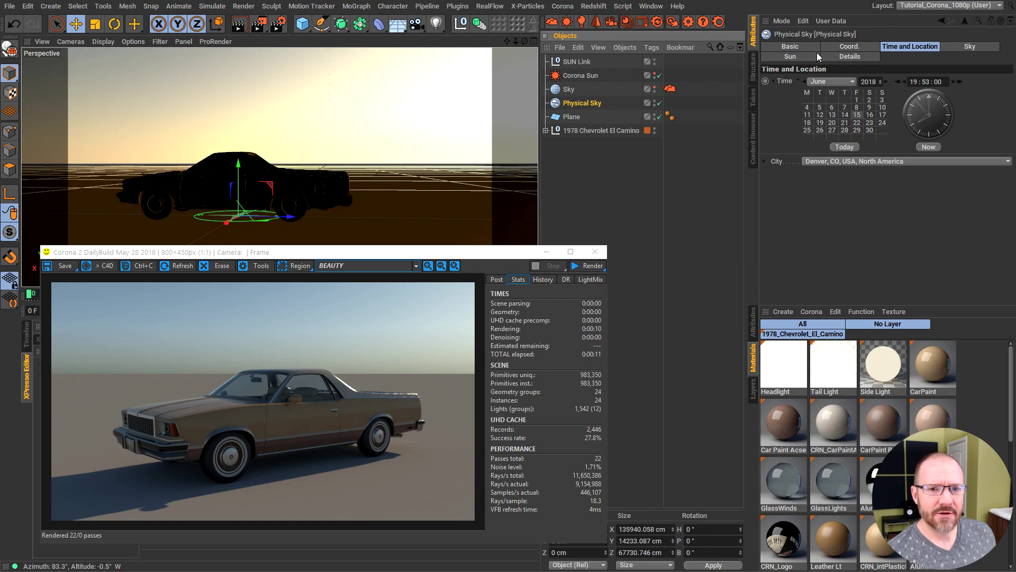
{"action": "left_click", "coordinate": [792, 56]}
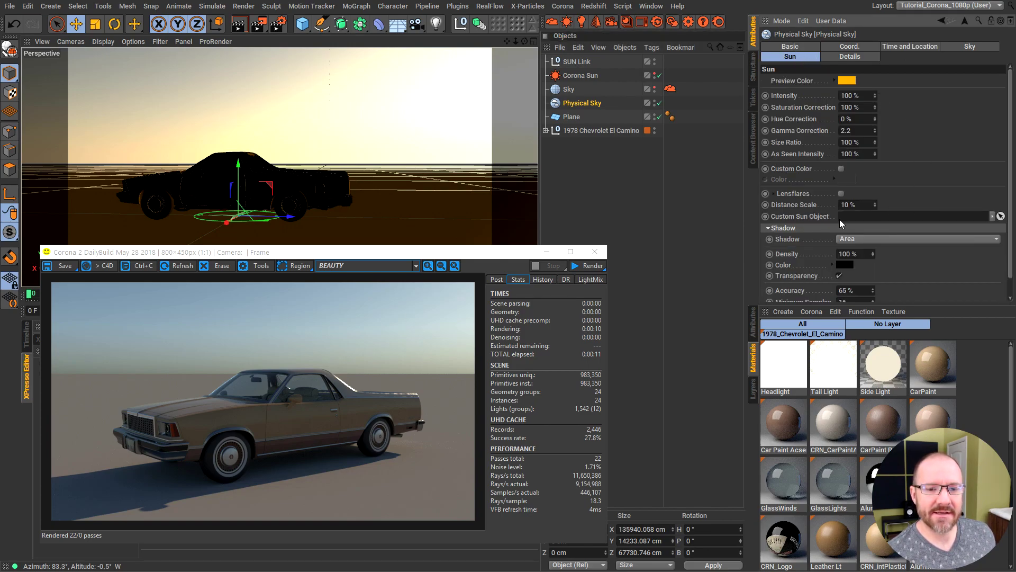
{"action": "left_click_drag", "start_coordinate": [577, 62], "coordinate": [880, 217]}
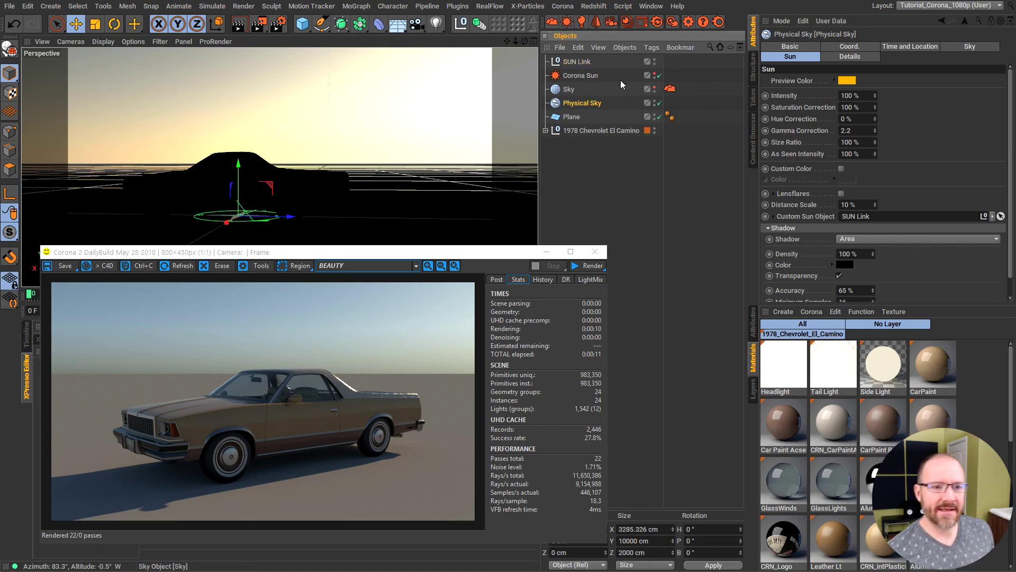
{"action": "left_click", "coordinate": [578, 62]}
{"action": "left_click", "coordinate": [790, 46]}
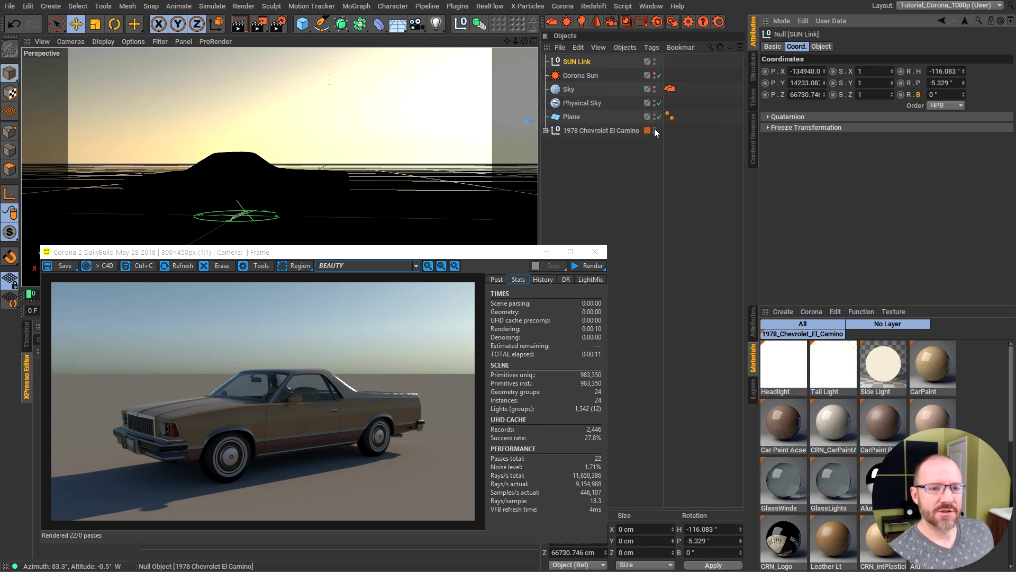
- Set SUN Link's heading rotation as the XPresso driver
{"action": "left_click", "coordinate": [573, 67]}
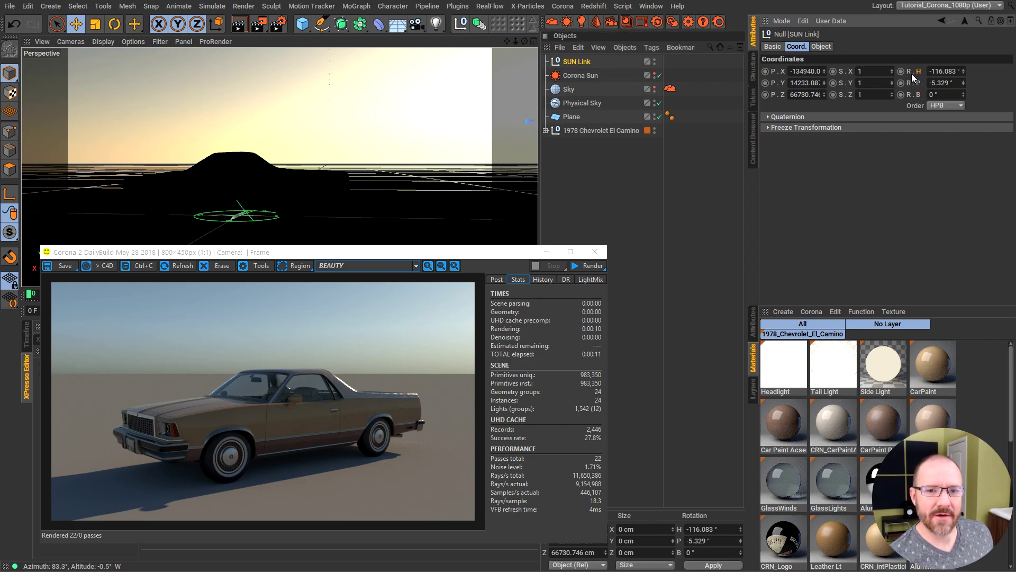
{"action": "right_click", "coordinate": [921, 75]}
{"action": "mouse_move", "coordinate": [953, 89]}
{"action": "left_click", "coordinate": [1006, 90]}
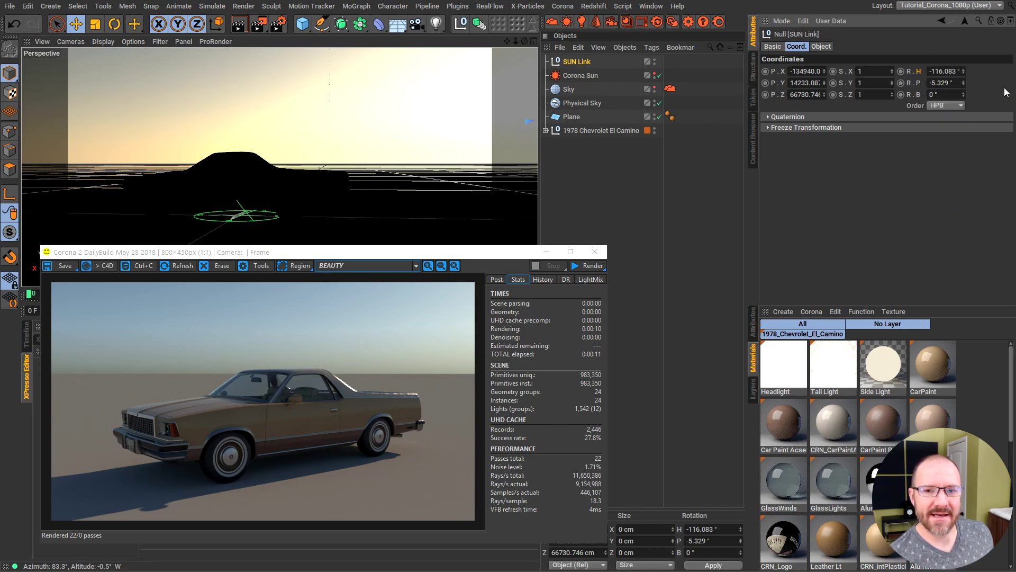
- Make the Corona Sun's heading driven by SUN Link, giving -116.083°
{"action": "left_click", "coordinate": [582, 76]}
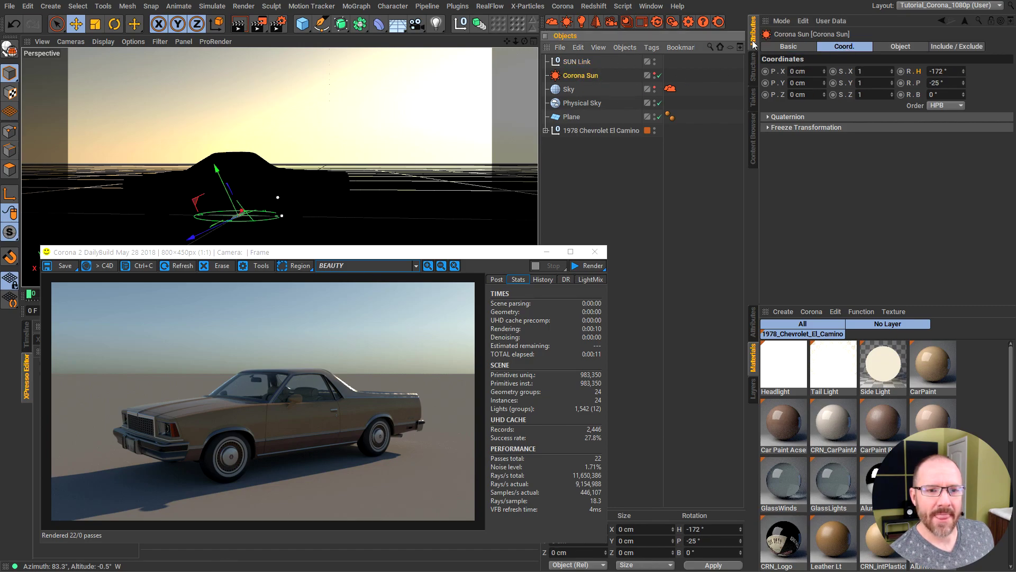
{"action": "left_click", "coordinate": [851, 48]}
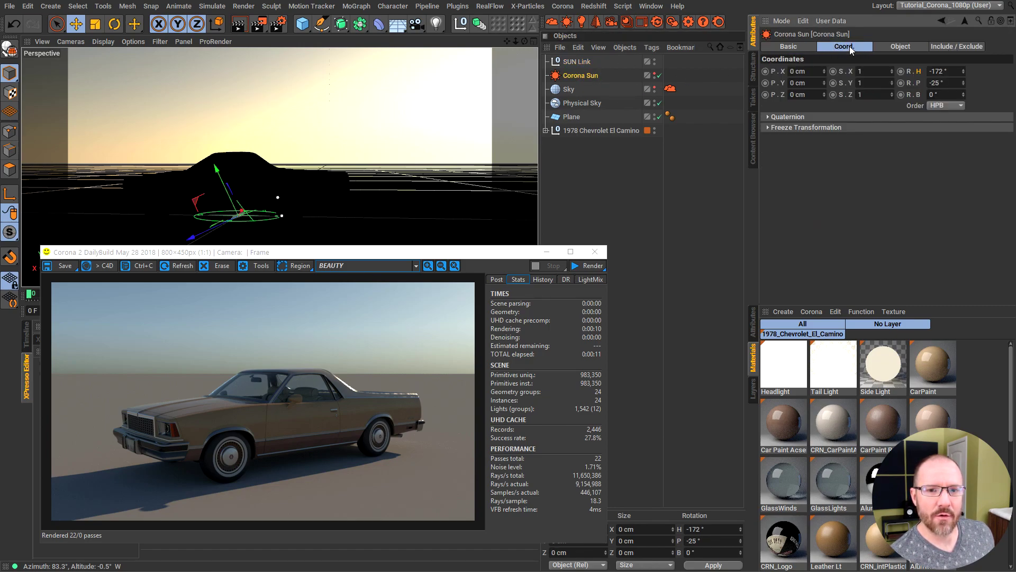
{"action": "right_click", "coordinate": [919, 75]}
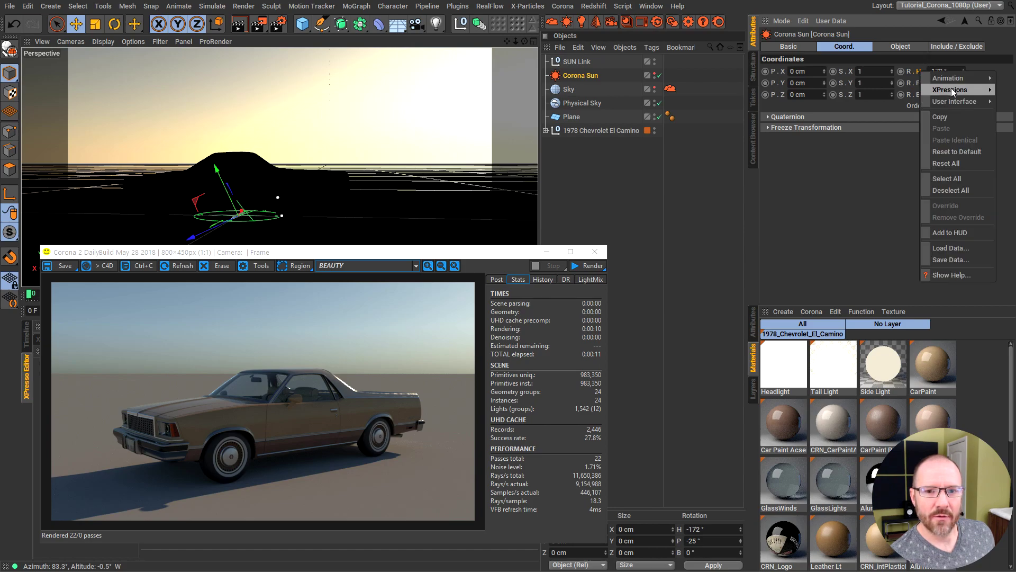
{"action": "mouse_move", "coordinate": [951, 91]}
{"action": "left_click", "coordinate": [1001, 101]}
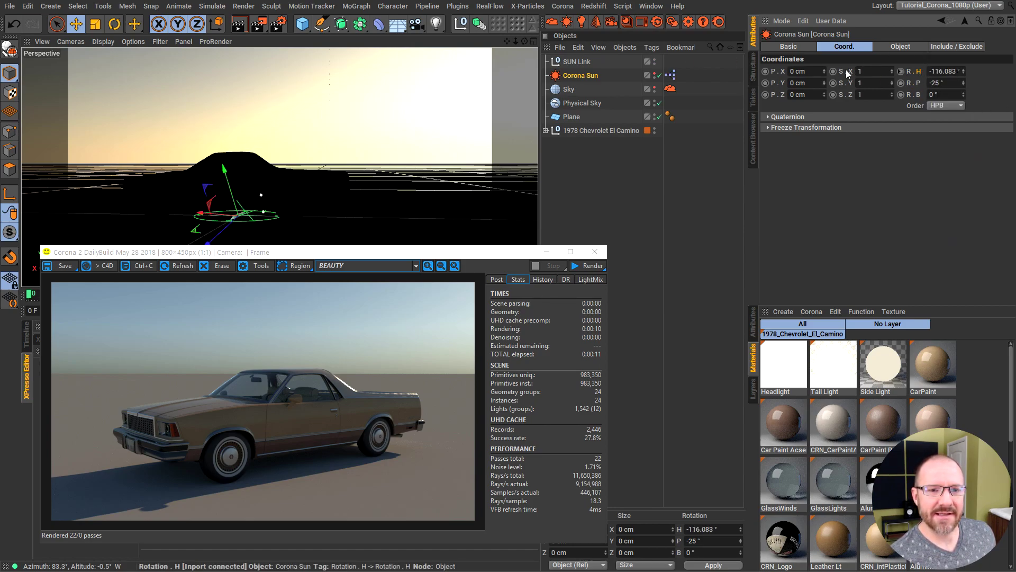
- Bring up the XPresso options for SUN Link's pitch rotation
{"action": "left_click", "coordinate": [581, 63]}
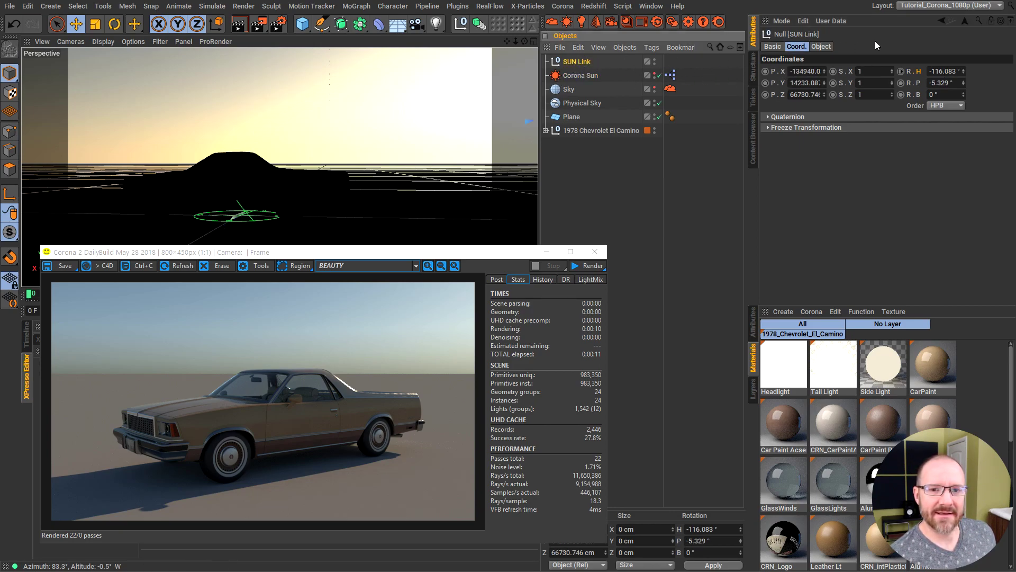
{"action": "right_click", "coordinate": [919, 84]}
{"action": "mouse_move", "coordinate": [951, 94]}
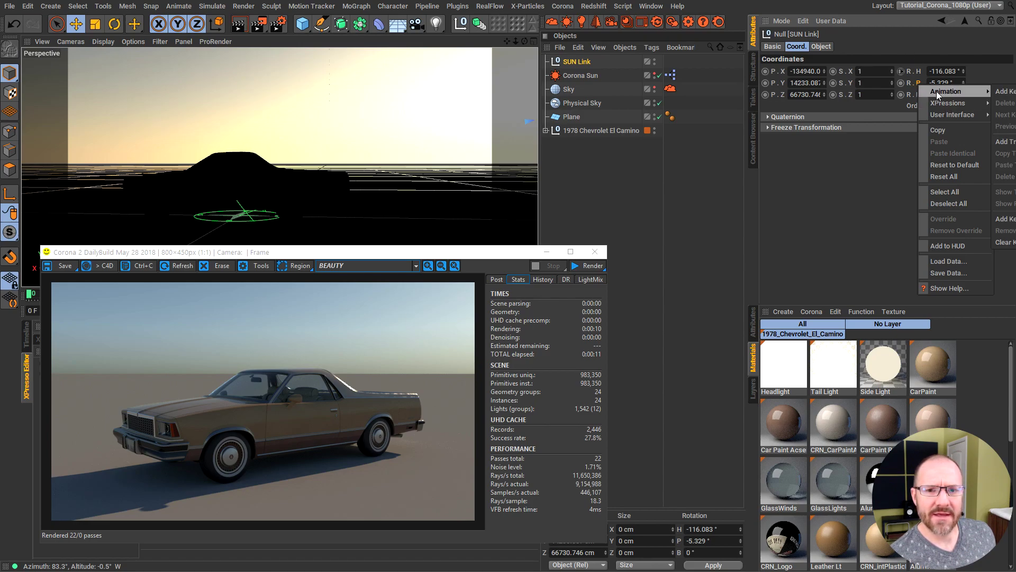
{"action": "key", "text": "Escape"}
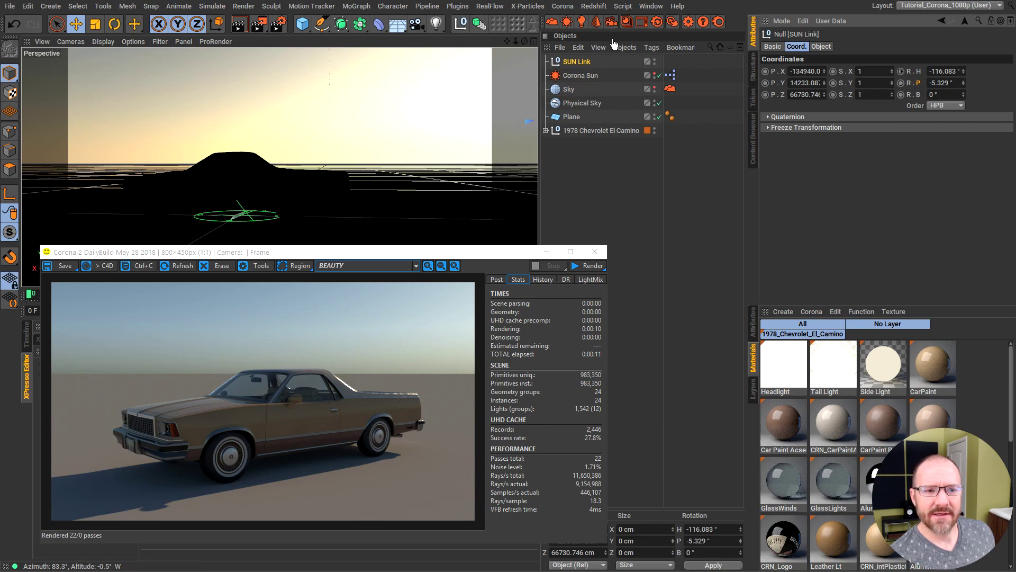
- Drive the Corona Sun's pitch from SUN Link (-5.329°) and save the scene
{"action": "left_click", "coordinate": [589, 75]}
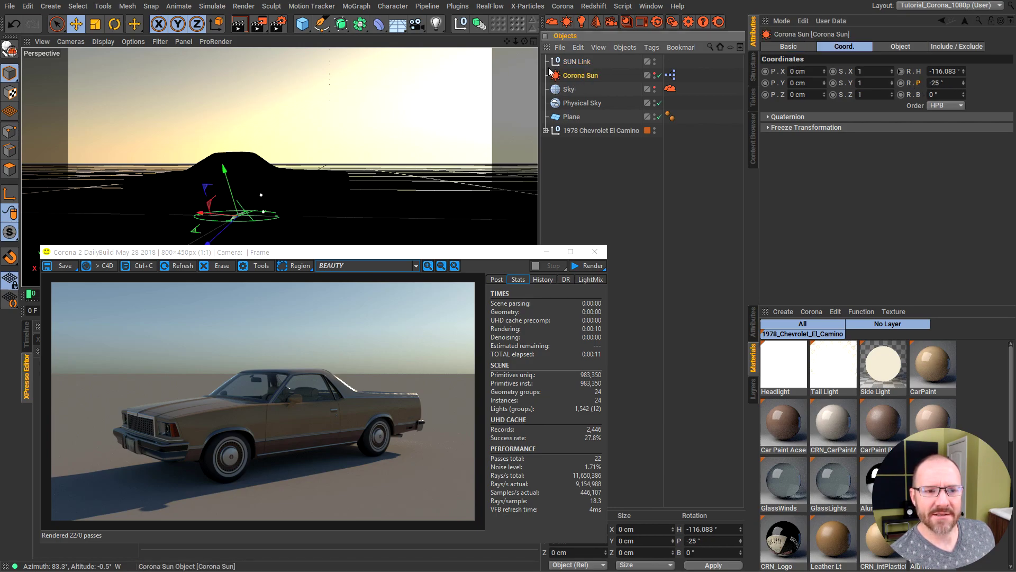
{"action": "right_click", "coordinate": [918, 87]}
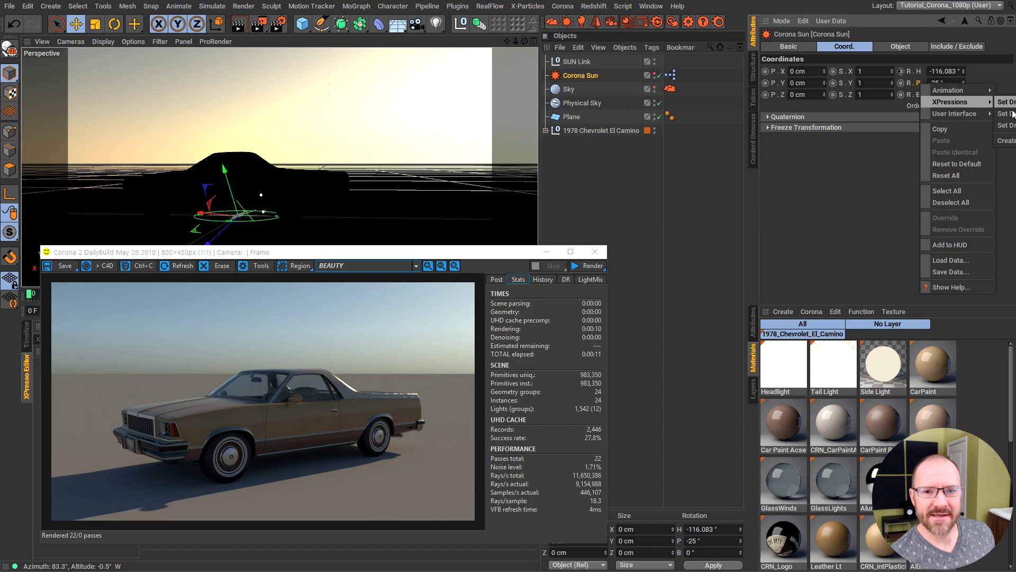
{"action": "left_click", "coordinate": [1012, 115]}
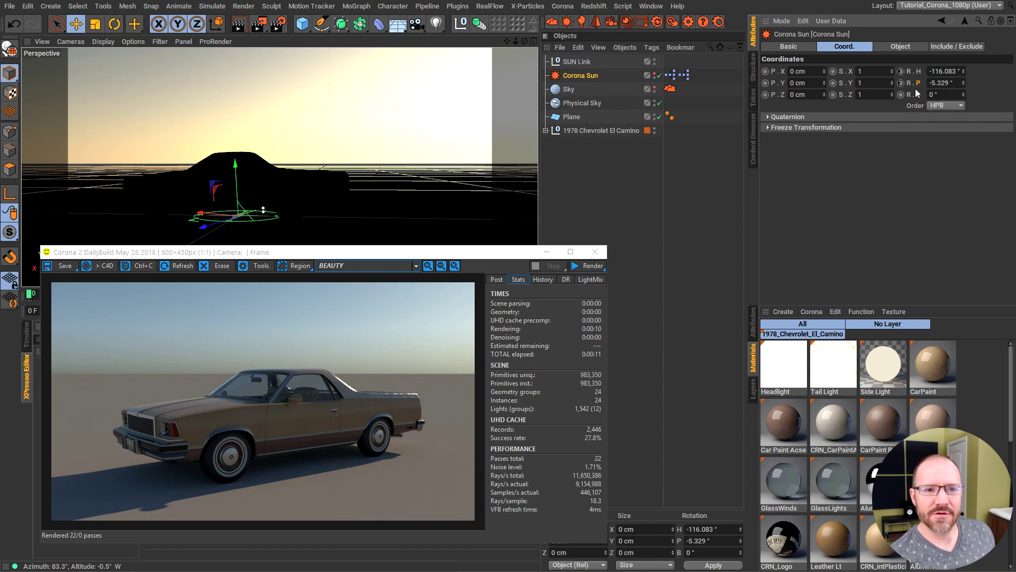
{"action": "left_click", "coordinate": [704, 89]}
{"action": "key", "text": "ctrl+s"}
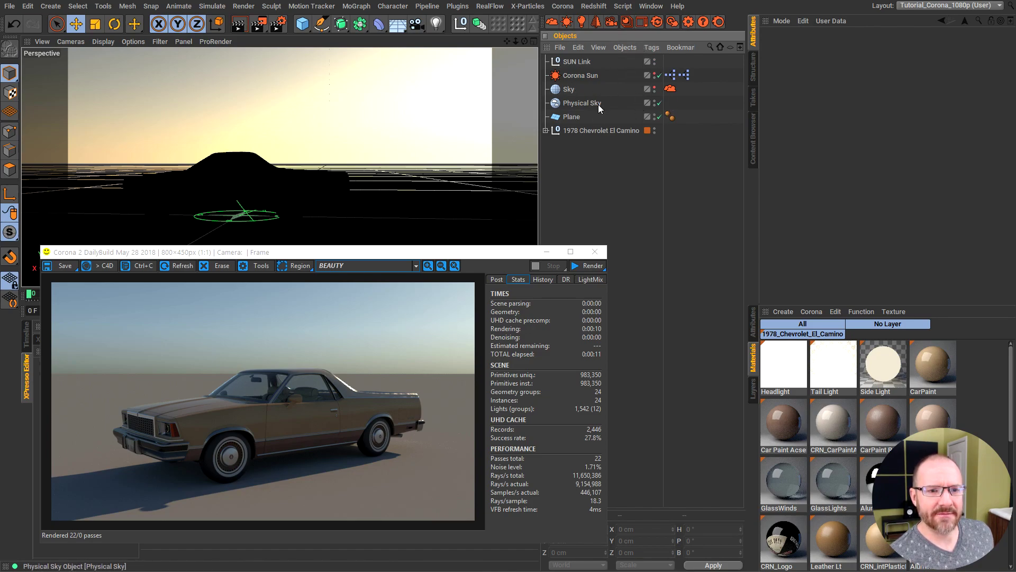
- Show the Physical Sky's Time and Location settings and start the Corona interactive render
{"action": "left_click", "coordinate": [594, 103]}
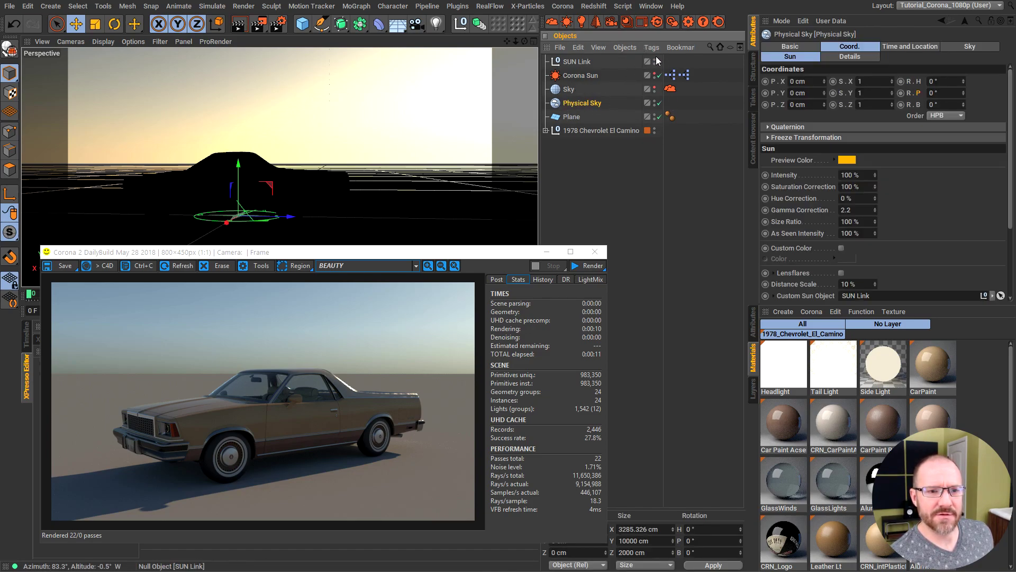
{"action": "left_click", "coordinate": [899, 48]}
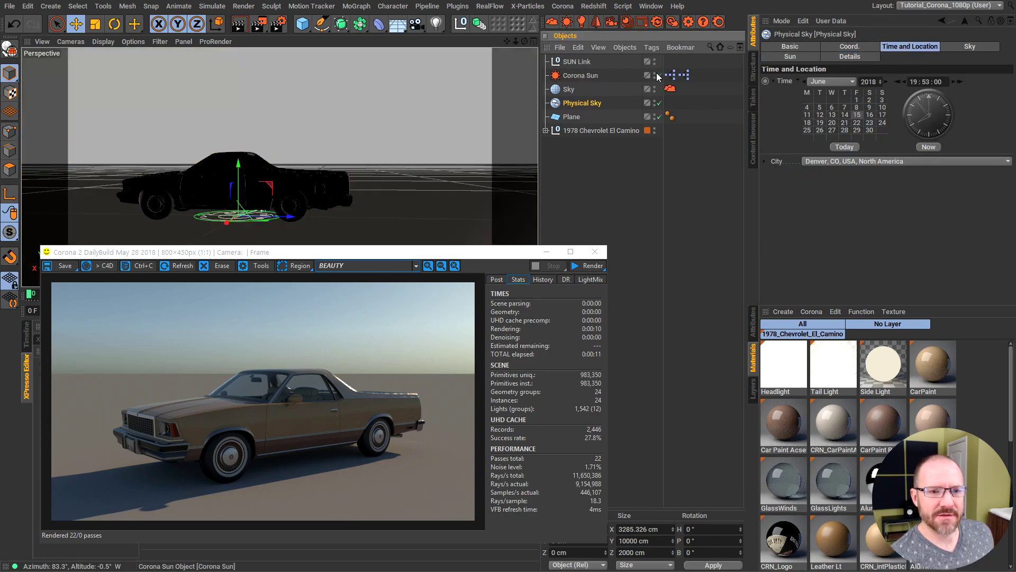
{"action": "left_click", "coordinate": [608, 159]}
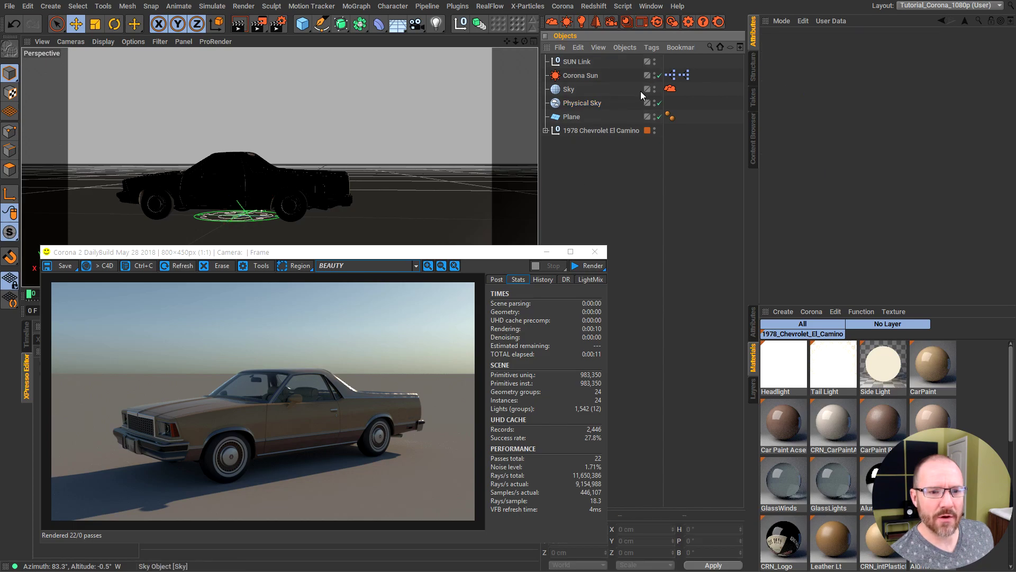
{"action": "left_click", "coordinate": [591, 103]}
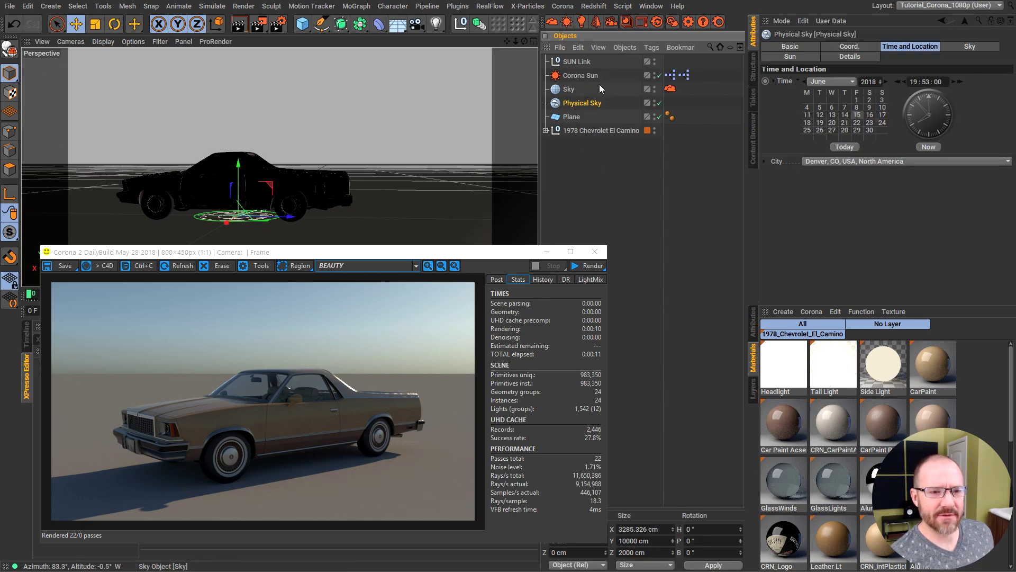
{"action": "left_click", "coordinate": [597, 176]}
{"action": "left_click", "coordinate": [580, 102]}
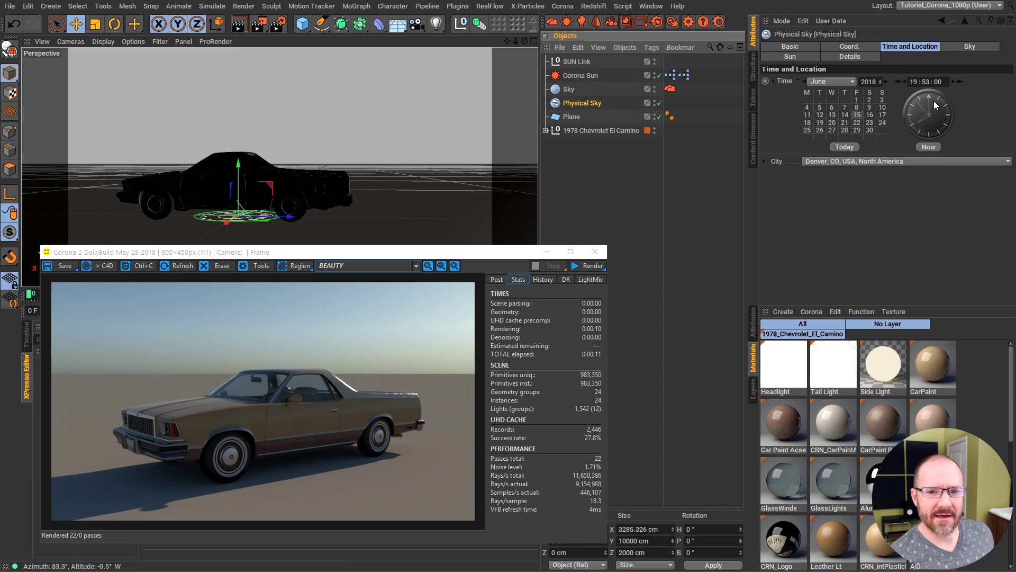
{"action": "left_click_drag", "start_coordinate": [932, 109], "coordinate": [924, 130]}
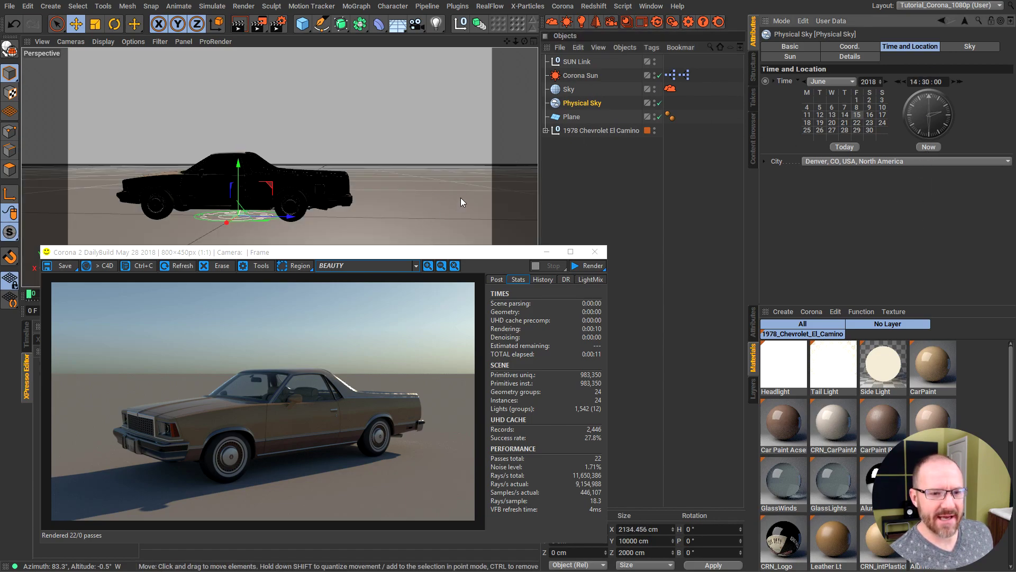
{"action": "left_click", "coordinate": [672, 21]}
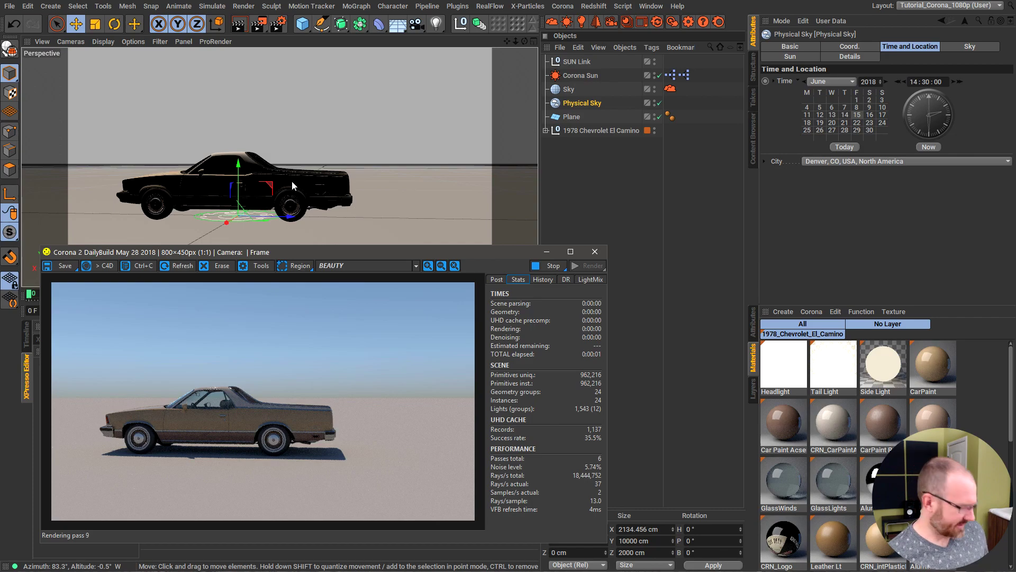
- Reframe the car and set the Physical Sky time to 07:16 for sunrise light
{"action": "left_click_drag", "start_coordinate": [291, 176], "coordinate": [343, 179]}
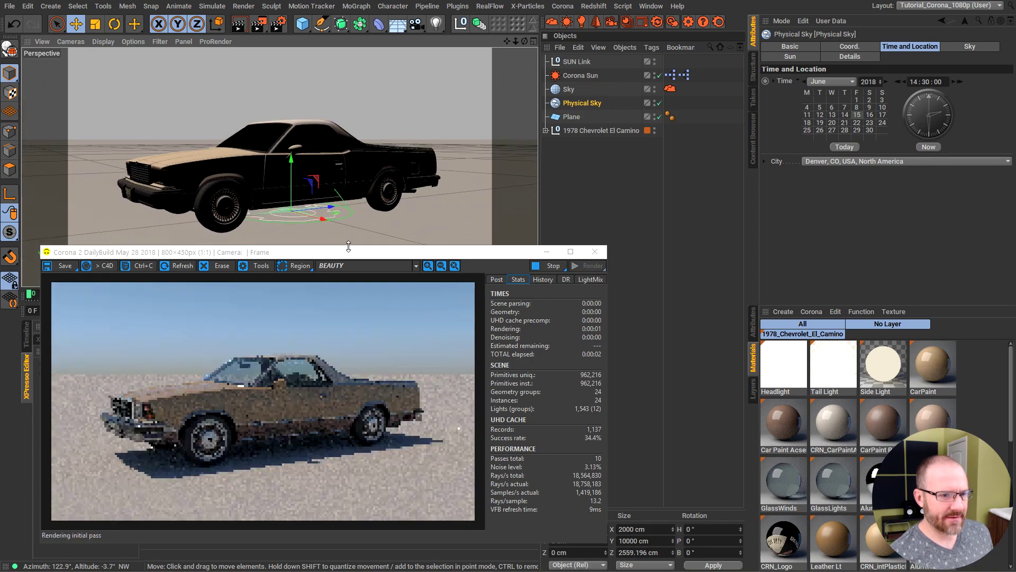
{"action": "left_click_drag", "start_coordinate": [350, 251], "coordinate": [332, 279]}
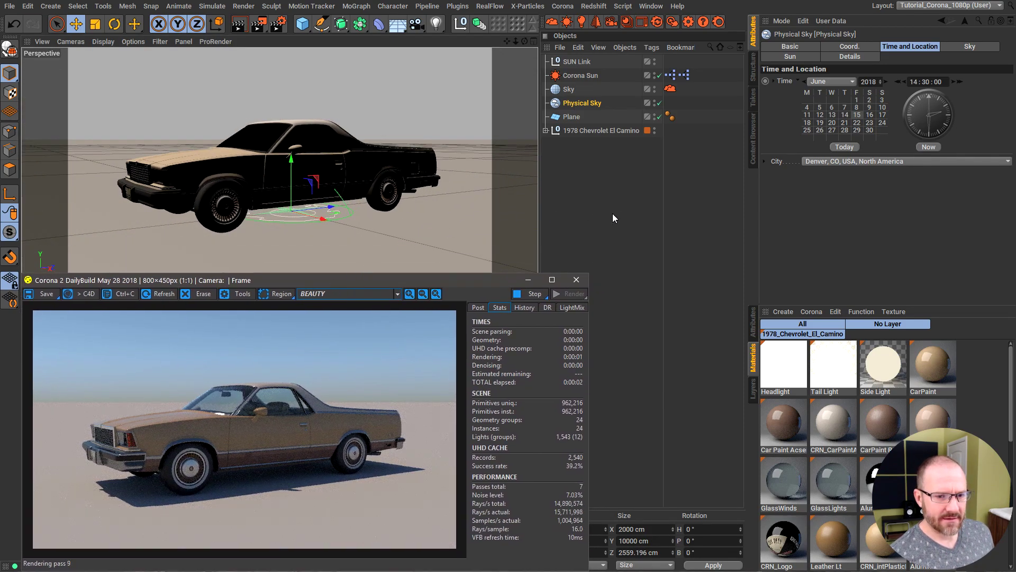
{"action": "left_click_drag", "start_coordinate": [437, 239], "coordinate": [344, 180], "text": "alt"}
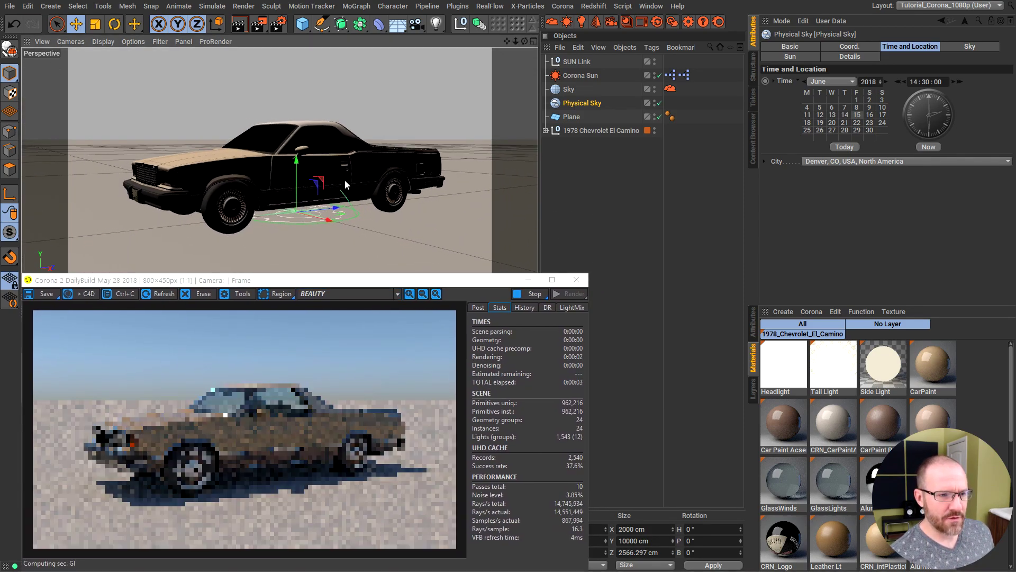
{"action": "left_click", "coordinate": [482, 142]}
{"action": "left_click", "coordinate": [583, 103]}
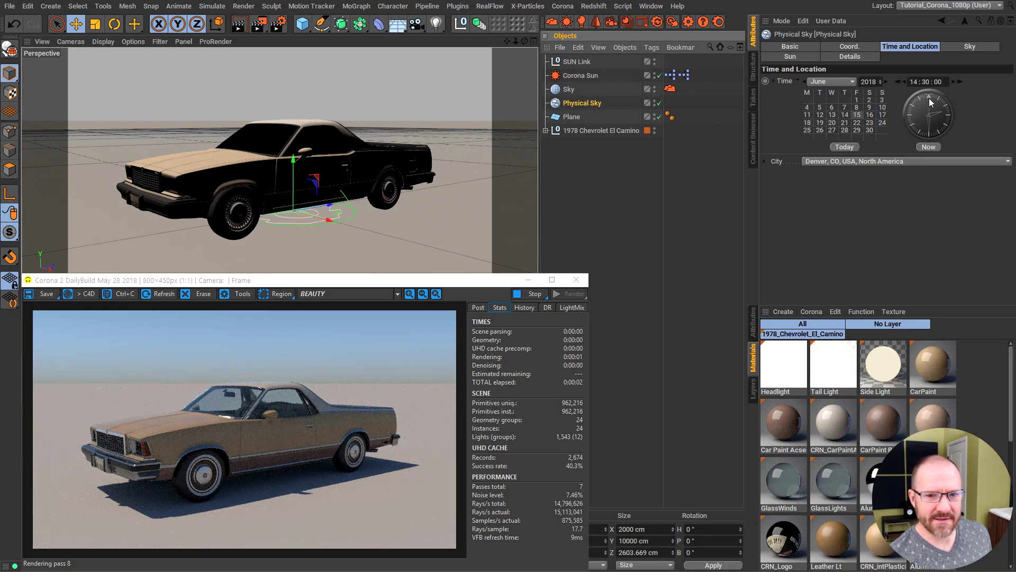
{"action": "left_click_drag", "start_coordinate": [933, 95], "coordinate": [907, 94]}
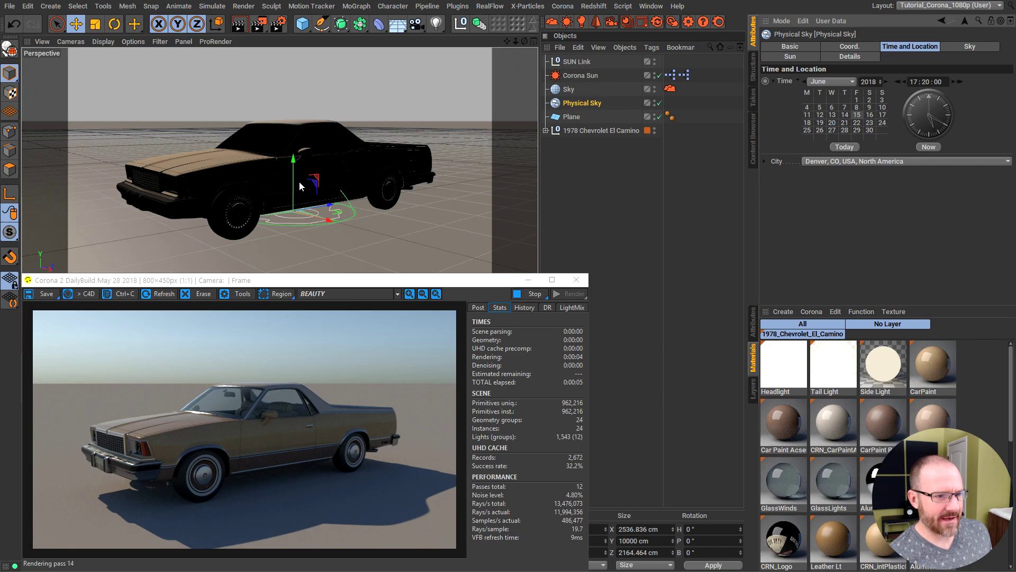
{"action": "left_click", "coordinate": [929, 147]}
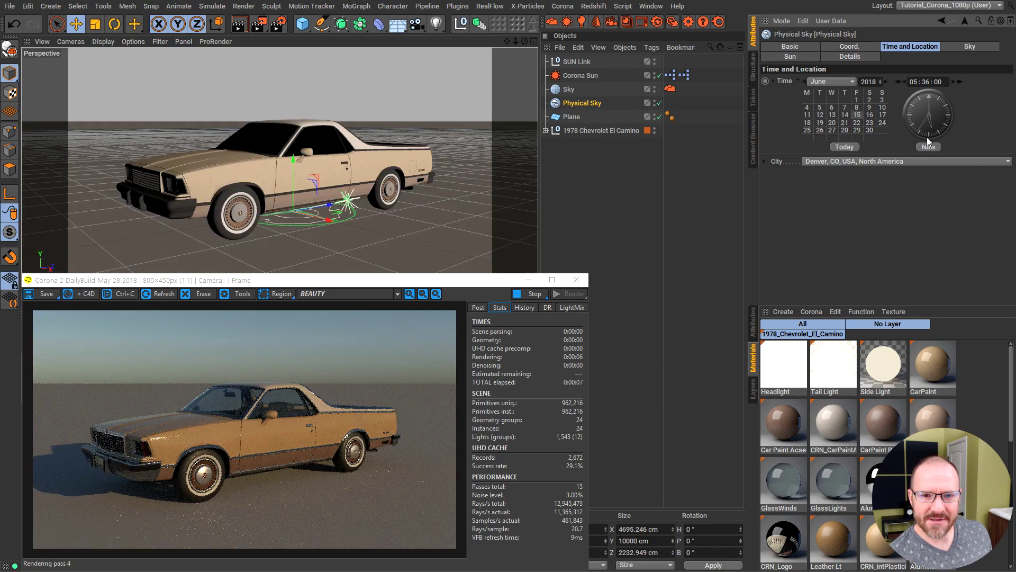
{"action": "mouse_move", "coordinate": [926, 135]}
{"action": "left_mouse_down"}
{"action": "mouse_move", "coordinate": [929, 114]}
{"action": "mouse_move", "coordinate": [923, 138]}
{"action": "left_mouse_up"}
{"action": "left_click_drag", "start_coordinate": [285, 175], "coordinate": [318, 127], "text": "alt"}
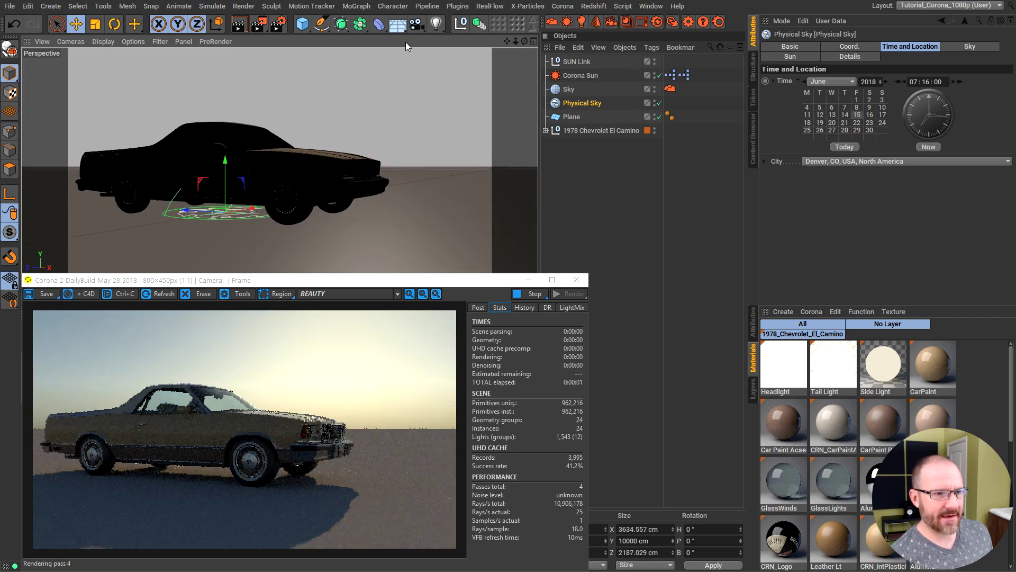
- Add a camera with a 22 mm focal length and pull it back to frame more sky
{"action": "left_click", "coordinate": [423, 21]}
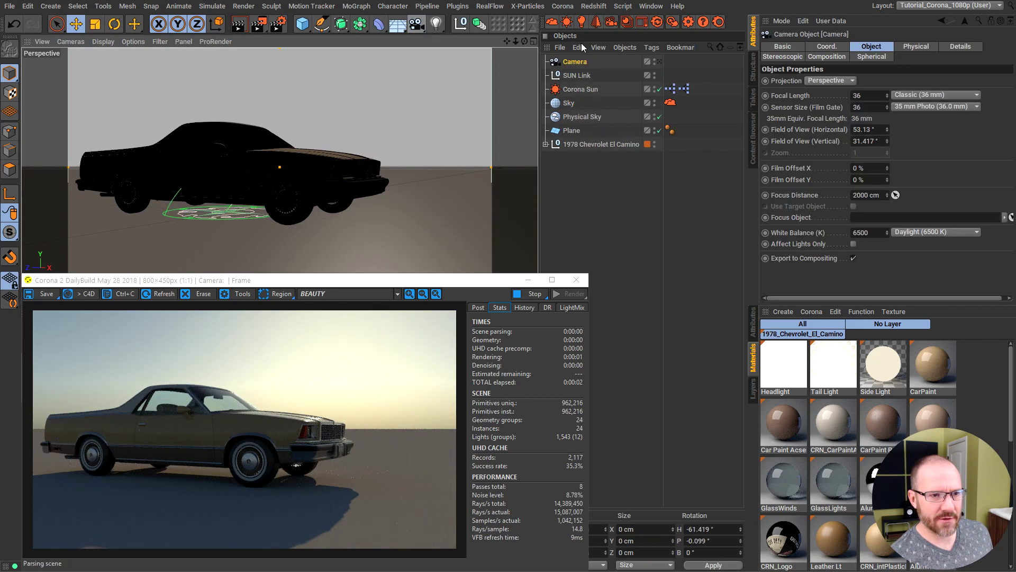
{"action": "left_click", "coordinate": [868, 96]}
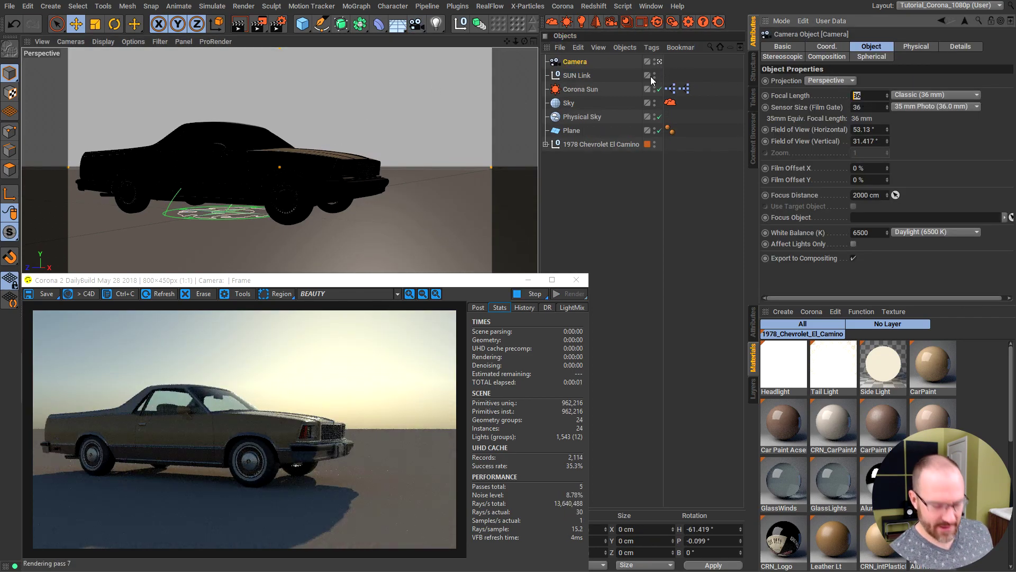
{"action": "type", "text": "22"}
{"action": "key", "text": "Return"}
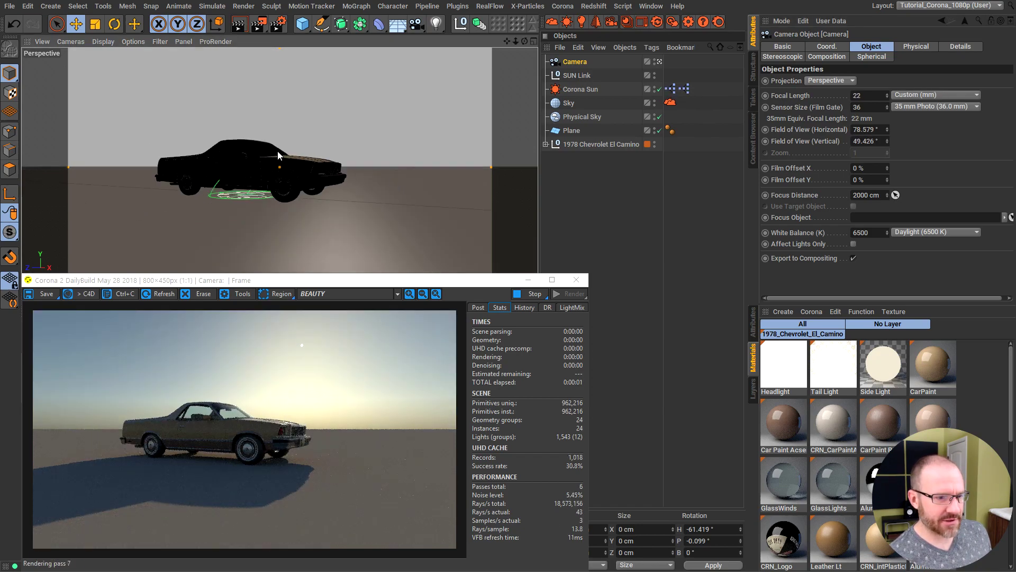
{"action": "left_click_drag", "start_coordinate": [284, 155], "coordinate": [253, 162], "text": "alt"}
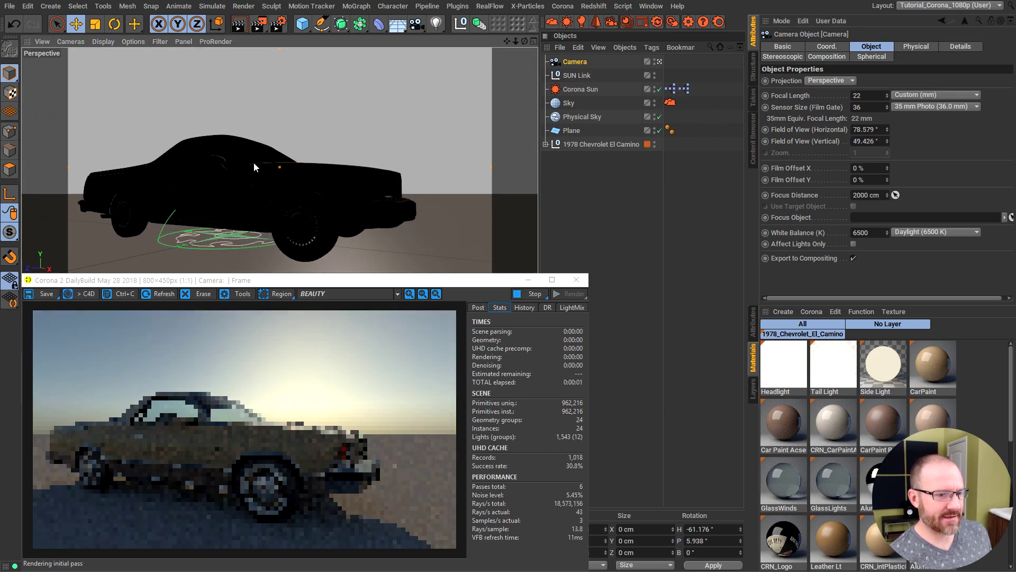
{"action": "mouse_move", "coordinate": [250, 166]}
{"action": "right_mouse_down", "text": "alt"}
{"action": "mouse_move", "coordinate": [246, 178]}
{"action": "mouse_move", "coordinate": [256, 181]}
{"action": "right_mouse_up", "text": "alt"}
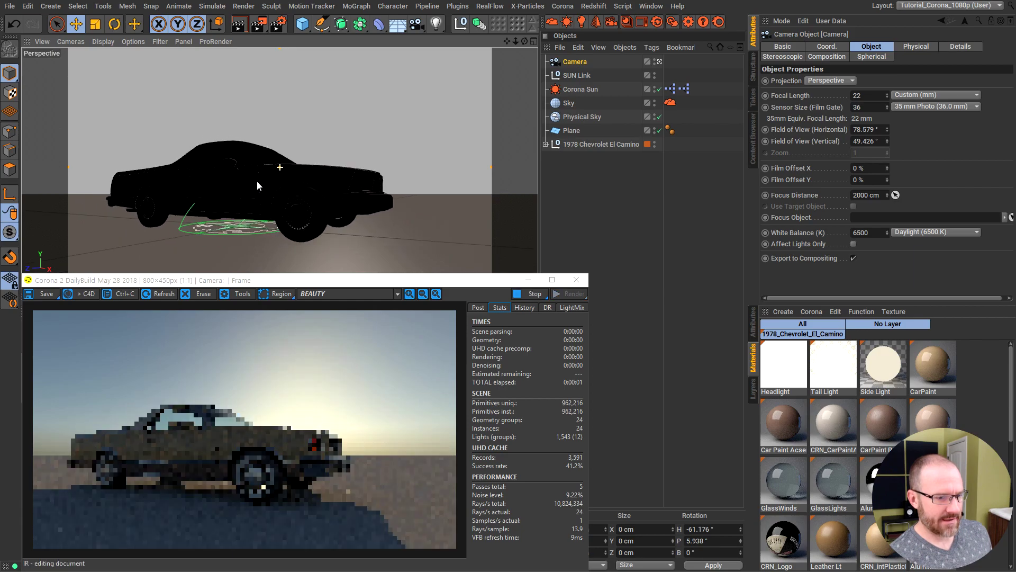
- Render the sunrise El Camino to the Picture Viewer at 800x450, stopping it at about 18 seconds
{"action": "left_click", "coordinate": [575, 280]}
{"action": "left_click", "coordinate": [588, 246]}
{"action": "key", "text": "shift+r"}
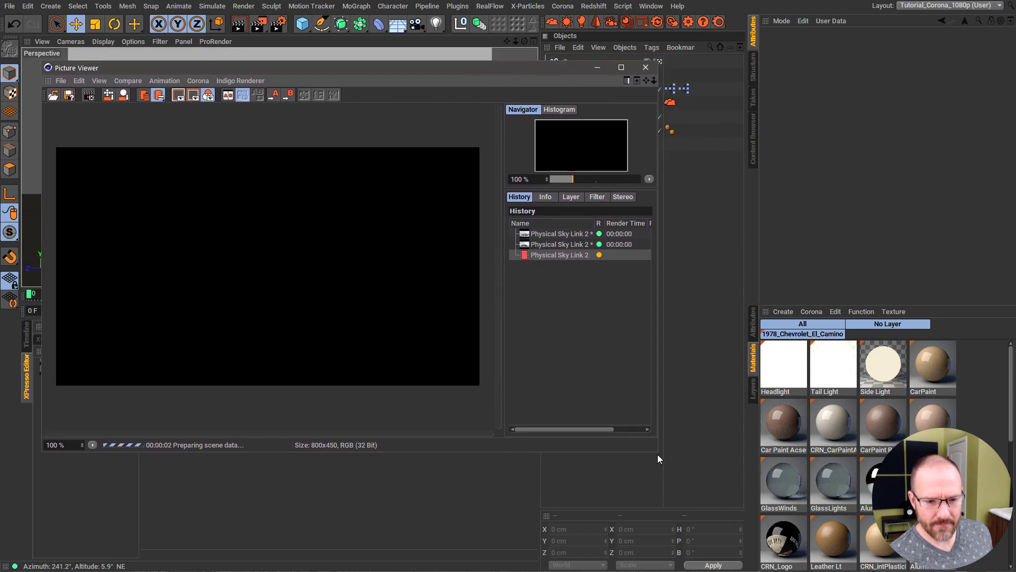
{"action": "left_click_drag", "start_coordinate": [658, 453], "coordinate": [789, 499]}
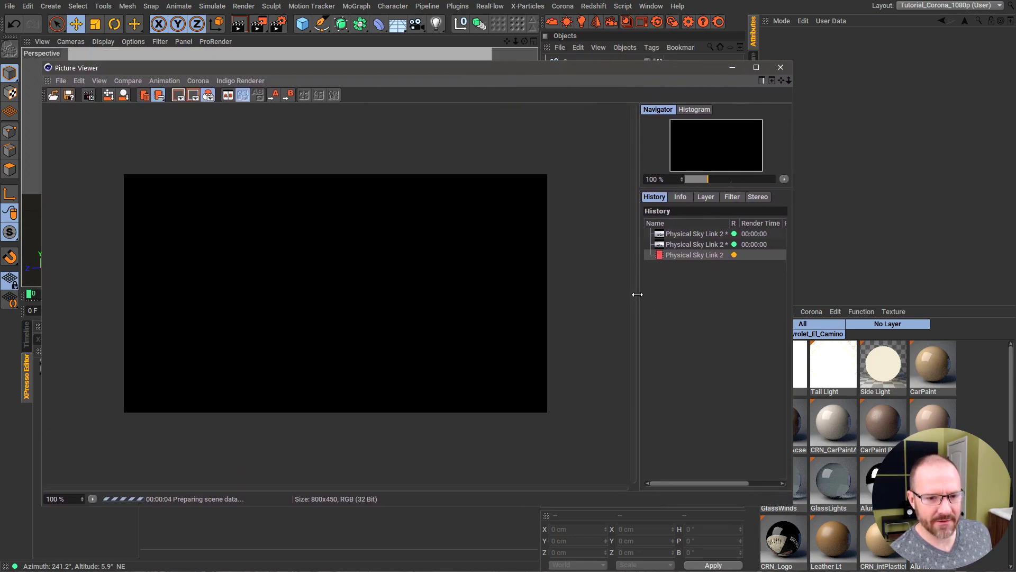
{"action": "left_click_drag", "start_coordinate": [637, 294], "coordinate": [579, 311]}
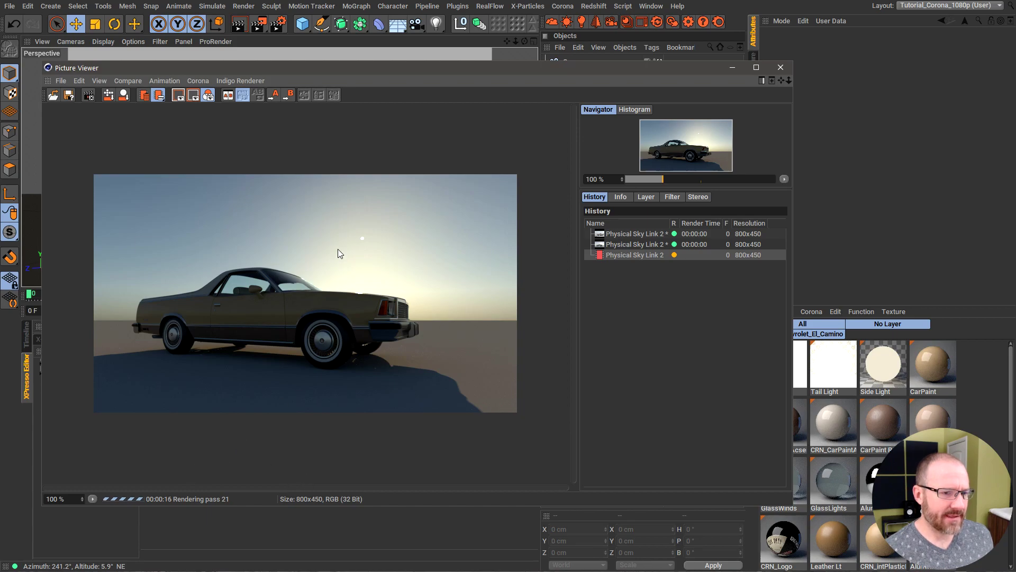
{"action": "left_click", "coordinate": [88, 97]}
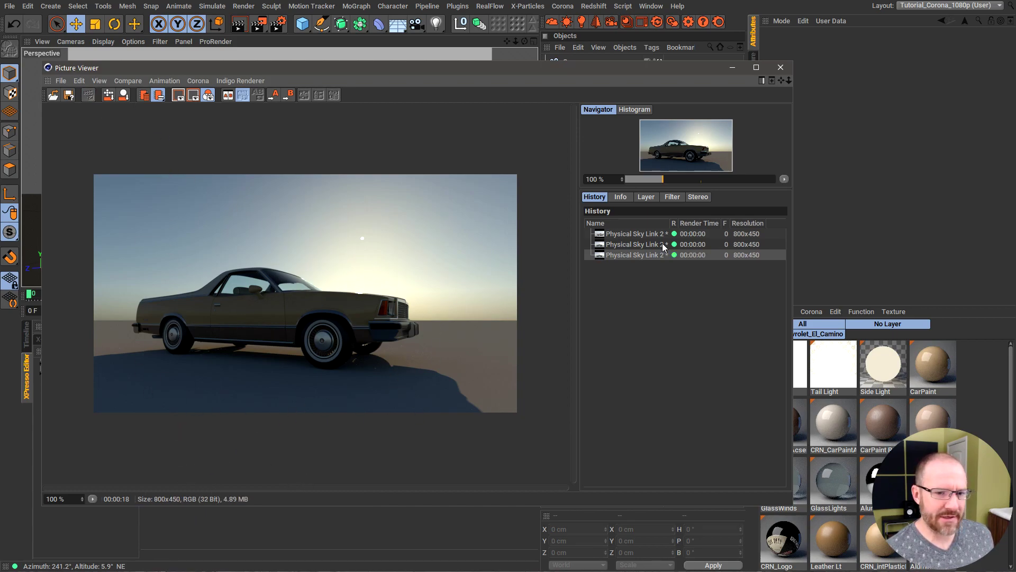
- Switch the Render Settings renderer to Physical
{"action": "left_click", "coordinate": [732, 68]}
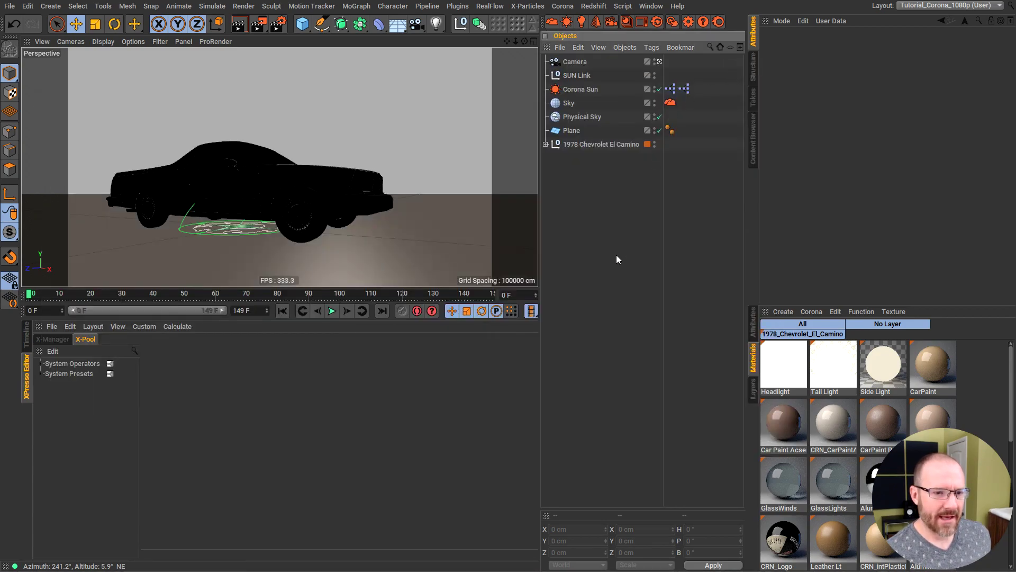
{"action": "key", "text": "ctrl+b"}
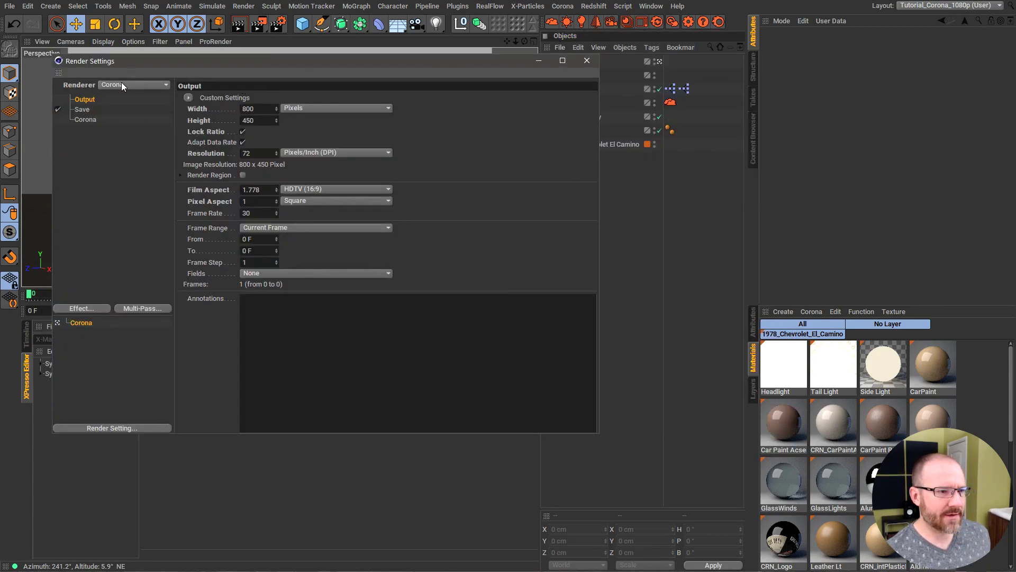
{"action": "left_click", "coordinate": [118, 84]}
{"action": "left_click", "coordinate": [129, 107]}
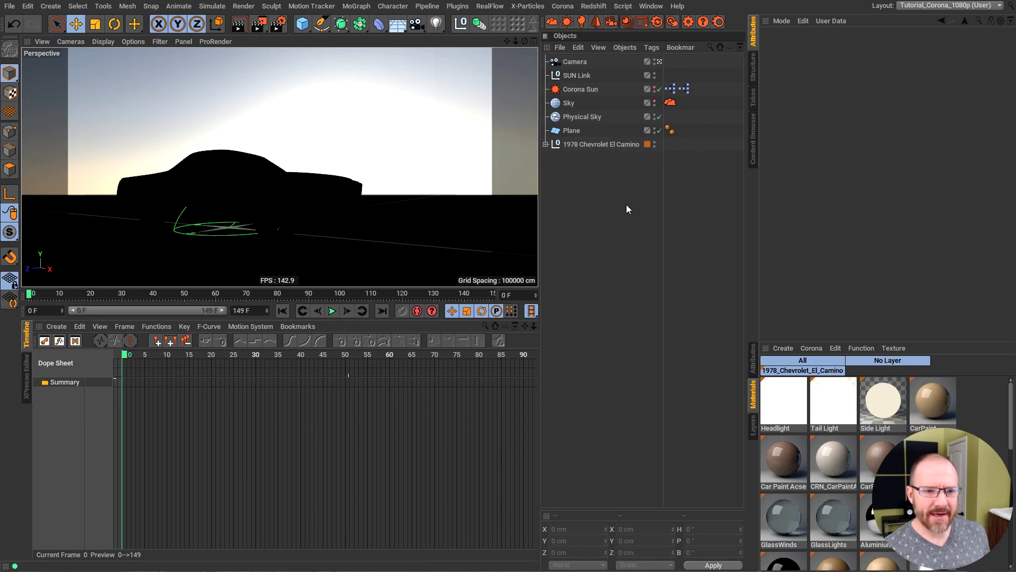
- Render the sunrise car with the Physical renderer to compare against Corona
{"action": "key", "text": "shift+r"}
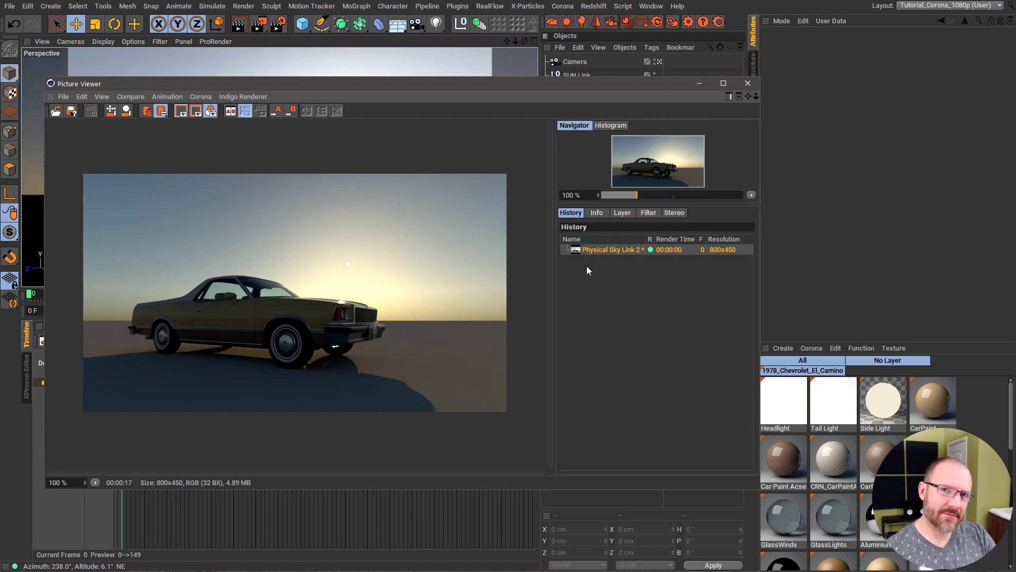
{"action": "left_click", "coordinate": [748, 83]}
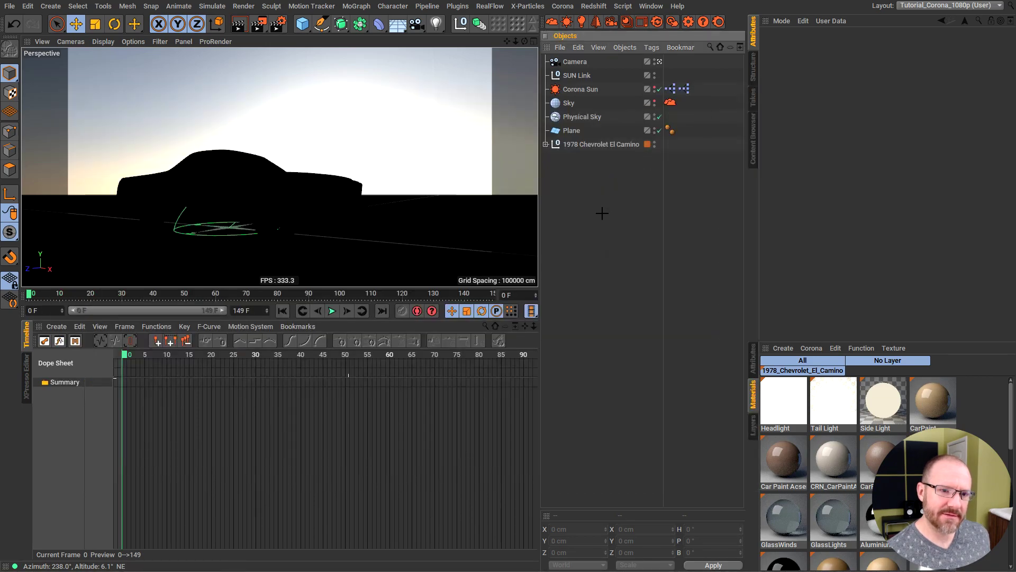
{"action": "key", "text": "ctrl+b"}
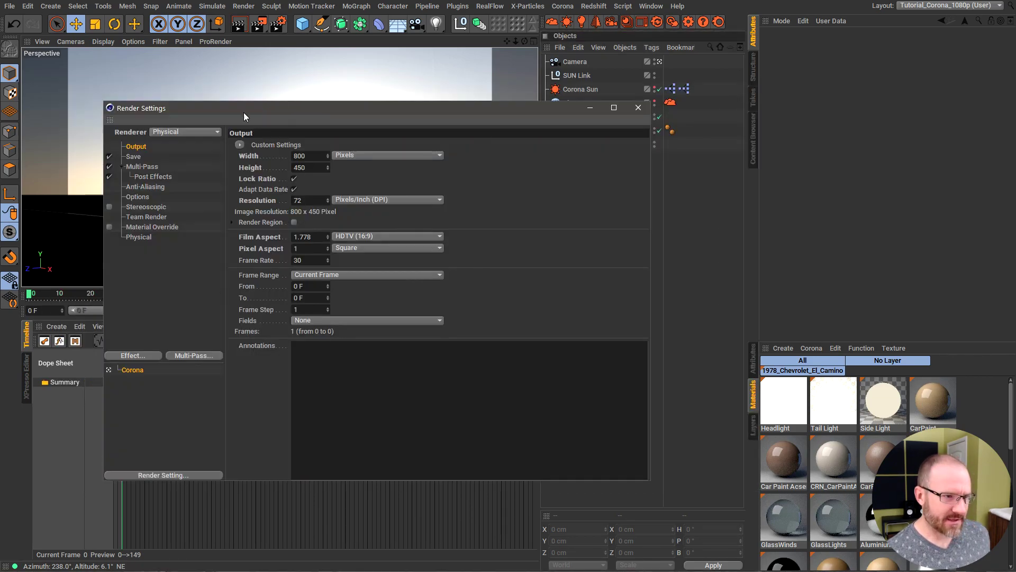
- Clear the SUN Link from the Physical Sky's Custom Sun Object
{"action": "left_click", "coordinate": [638, 107]}
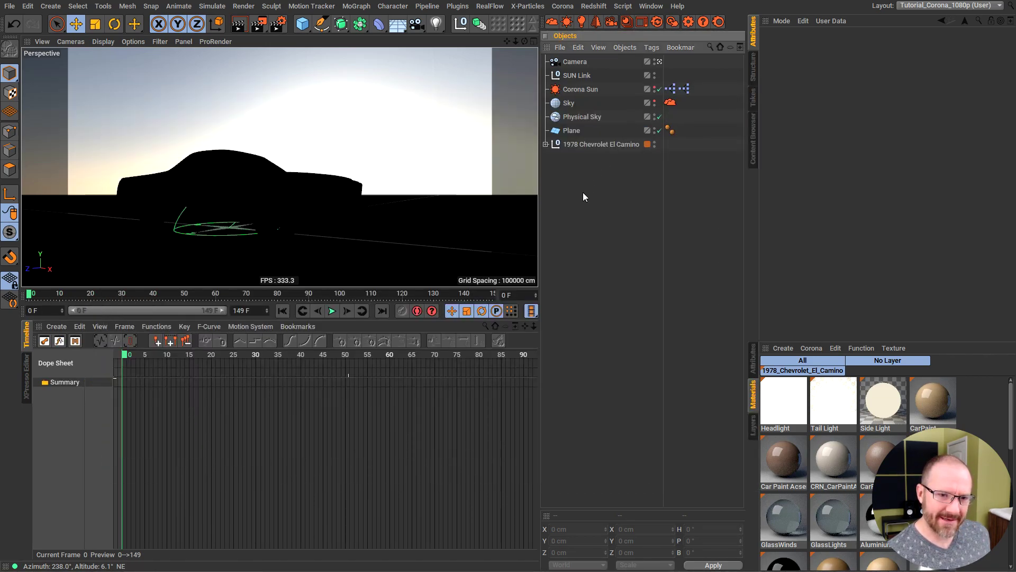
{"action": "left_click", "coordinate": [582, 116]}
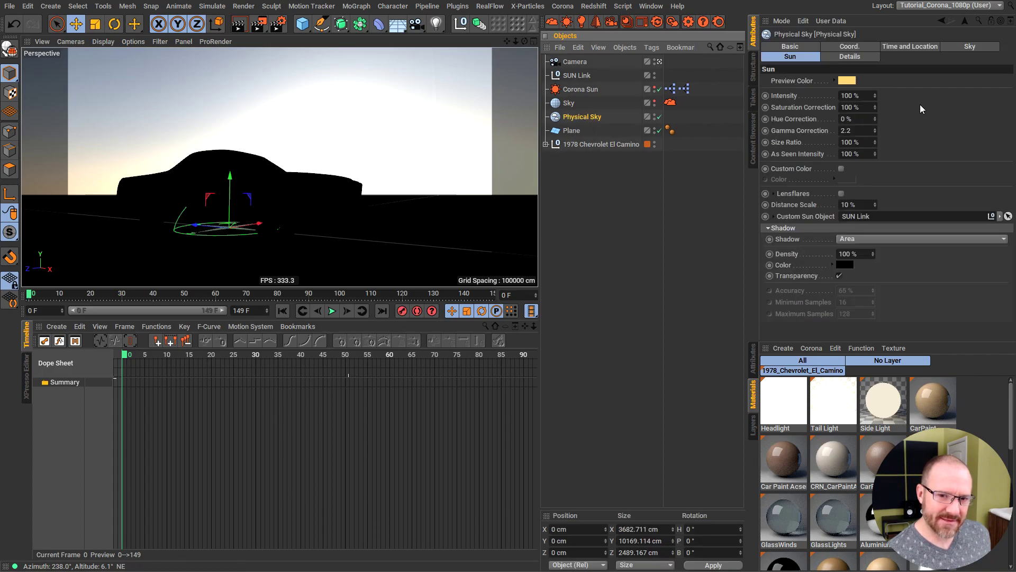
{"action": "left_click", "coordinate": [1008, 217]}
{"action": "left_click", "coordinate": [1008, 229]}
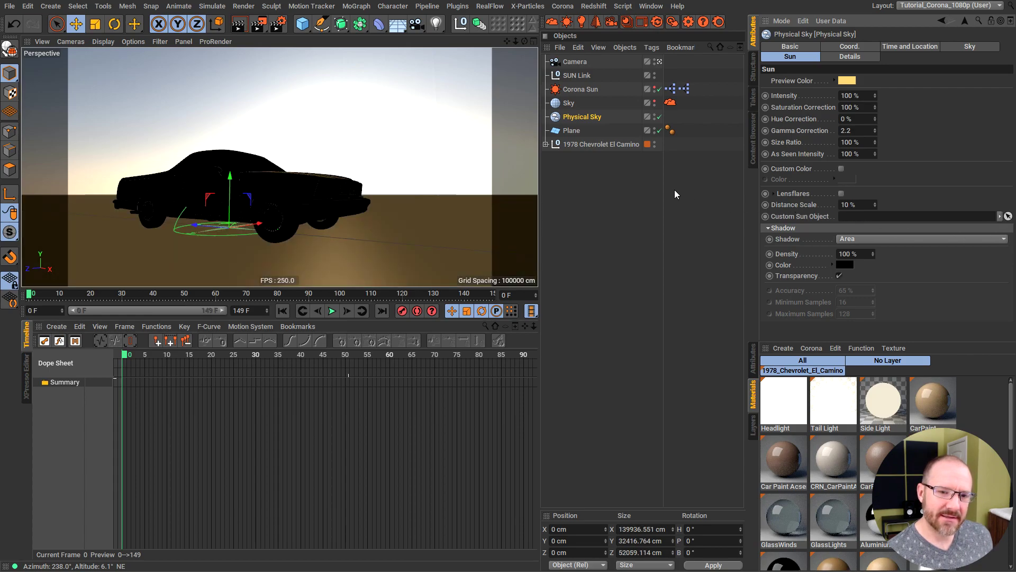
{"action": "left_click", "coordinate": [669, 188]}
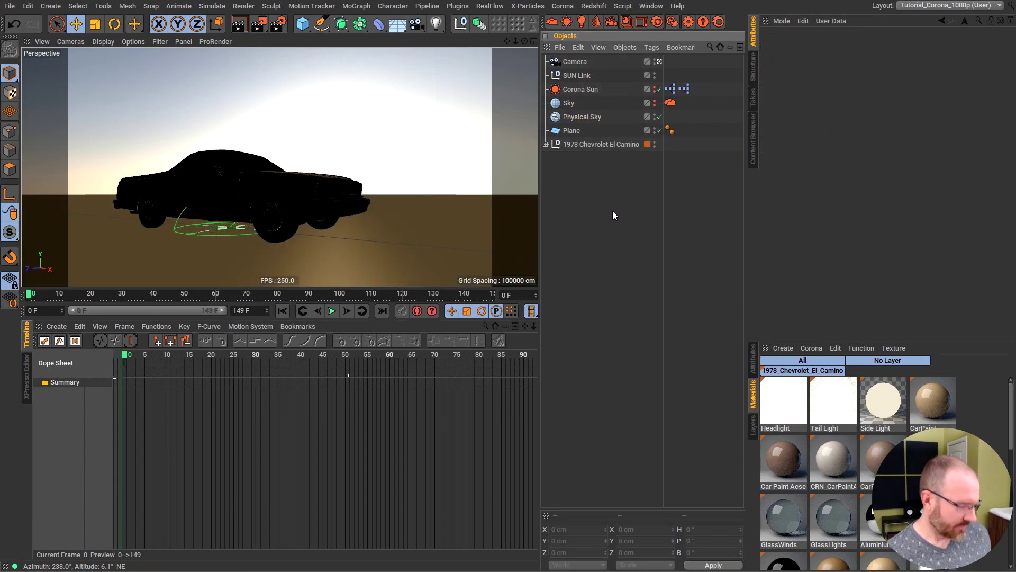
- Re-render without the sun link and flip between the two history renders to compare
{"action": "key", "text": "shift+r"}
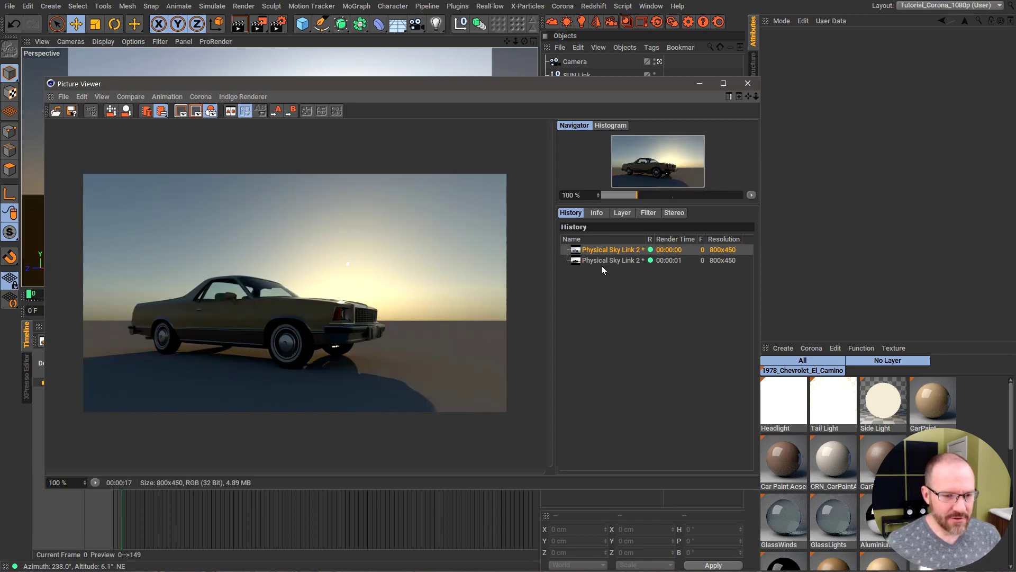
{"action": "left_click", "coordinate": [614, 263]}
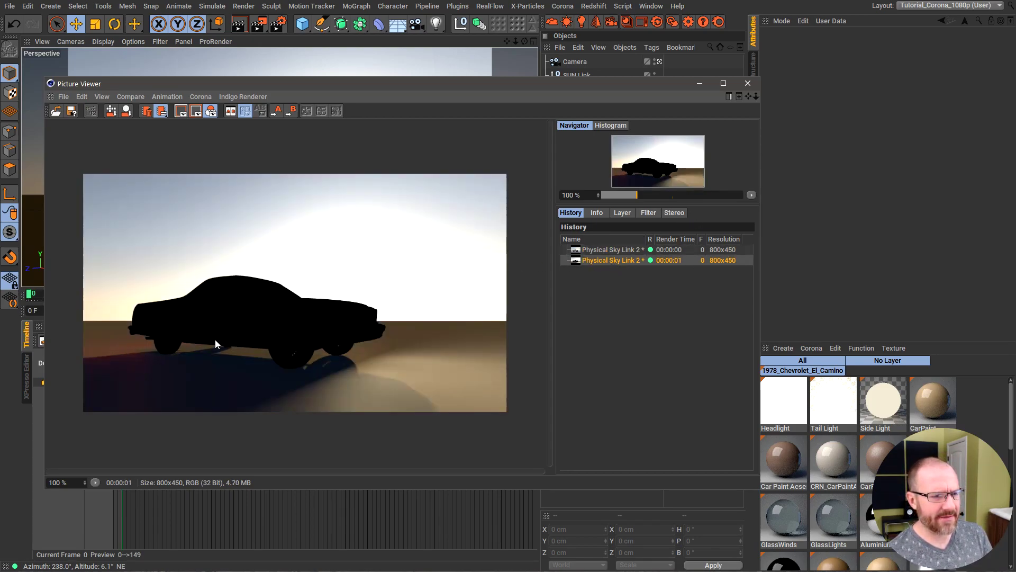
{"action": "key", "text": "Down"}
{"action": "key", "text": "Up"}
{"action": "key", "text": "Down"}
{"action": "key", "text": "Up"}
{"action": "key", "text": "Down"}
{"action": "key", "text": "Up"}
{"action": "key", "text": "Down"}
{"action": "key", "text": "Up"}
{"action": "key", "text": "Down"}
{"action": "key", "text": "Up"}
{"action": "key", "text": "Down"}
{"action": "key", "text": "Up"}
{"action": "key", "text": "Down"}
{"action": "key", "text": "Up"}
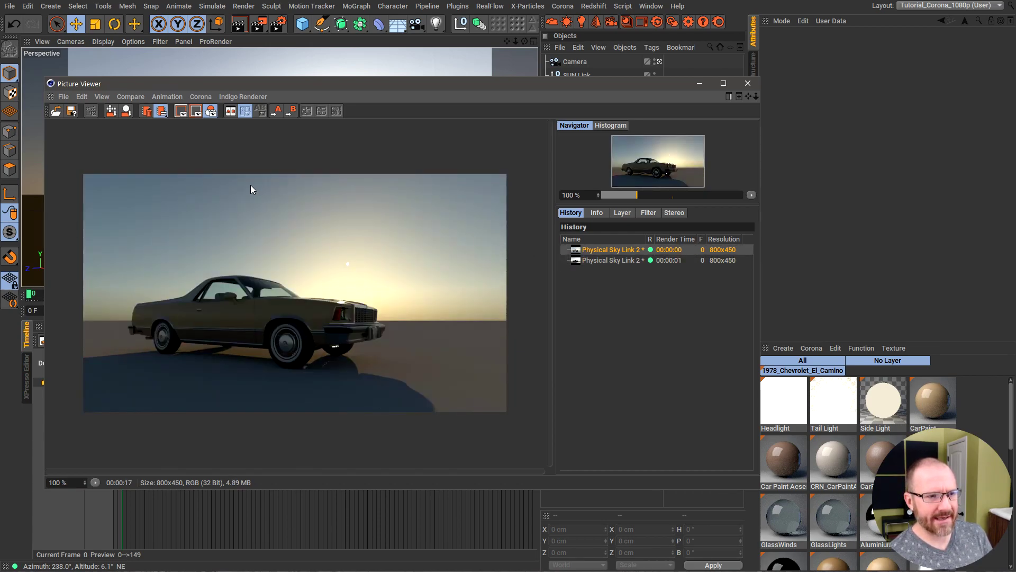
- Turn on Bloom and Glare in the Corona post-process settings for the sunrise render
{"action": "left_click", "coordinate": [199, 95]}
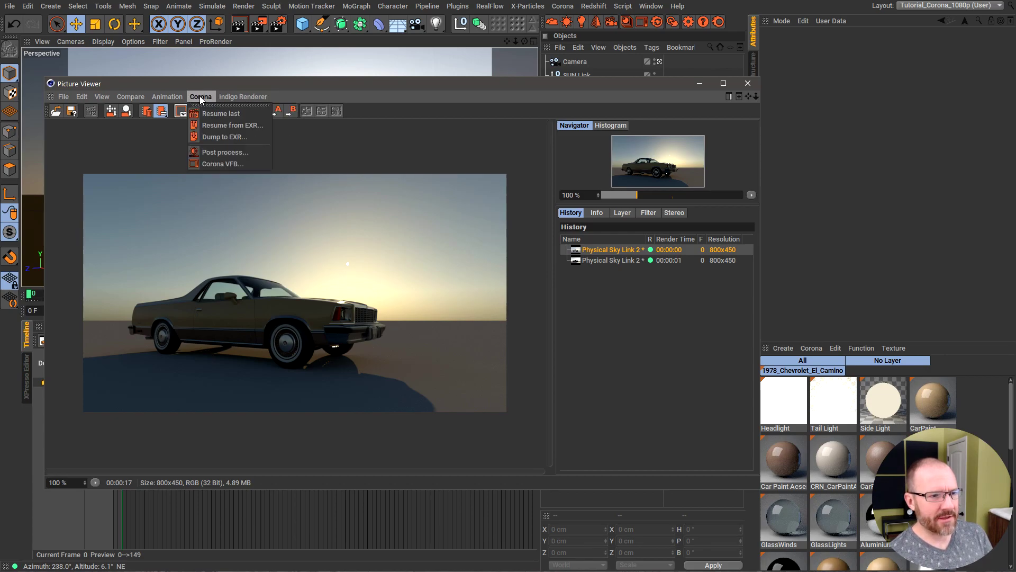
{"action": "left_click", "coordinate": [214, 152]}
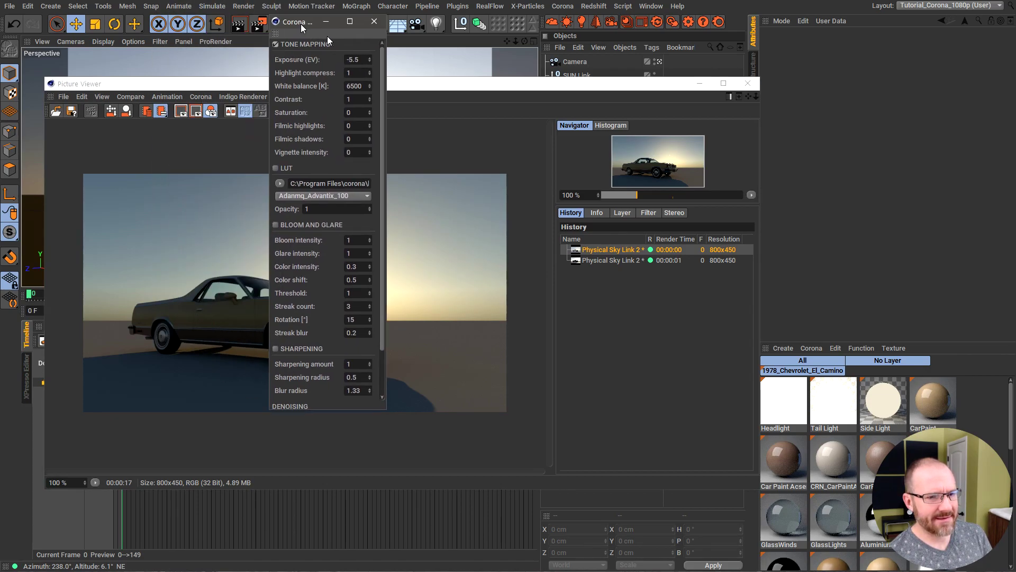
{"action": "left_click_drag", "start_coordinate": [328, 38], "coordinate": [643, 111]}
{"action": "left_click", "coordinate": [619, 313]}
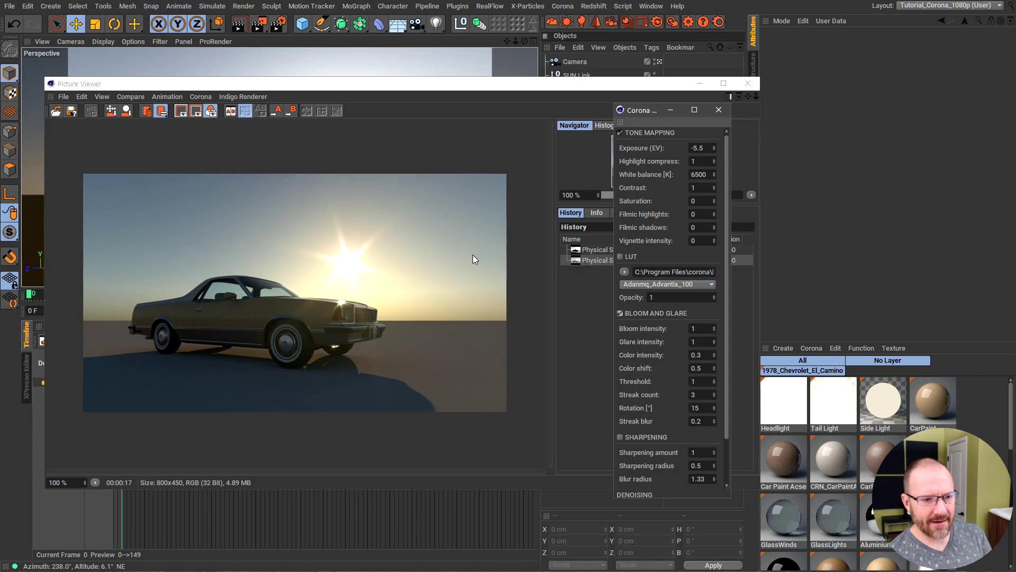